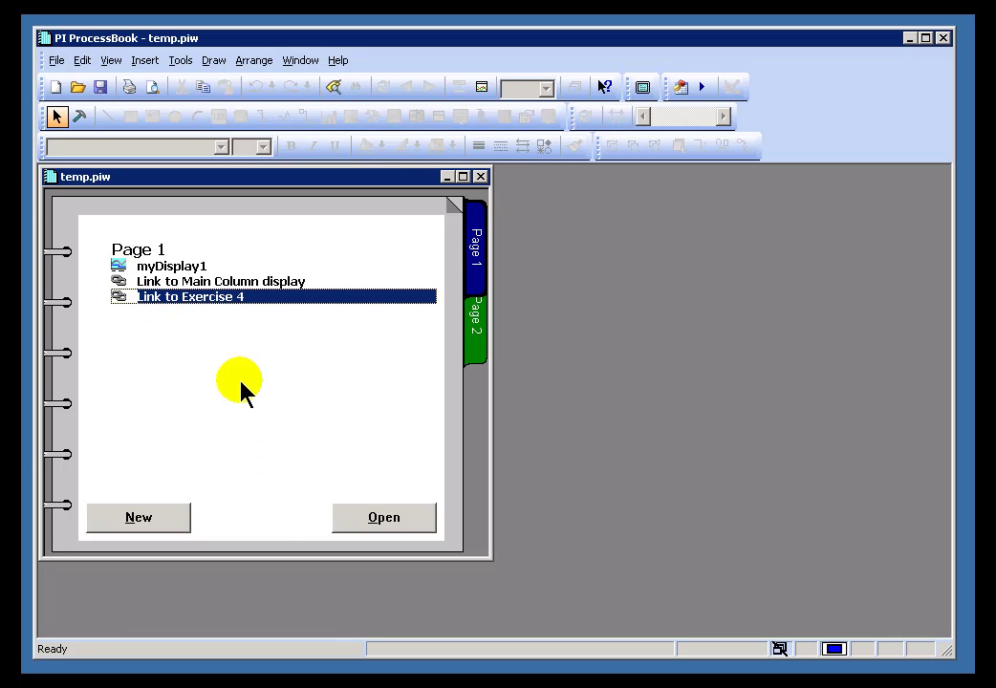
Clear the Link to Exercise 4 selection on Page 1 and show the File menu
left_click(256, 522)
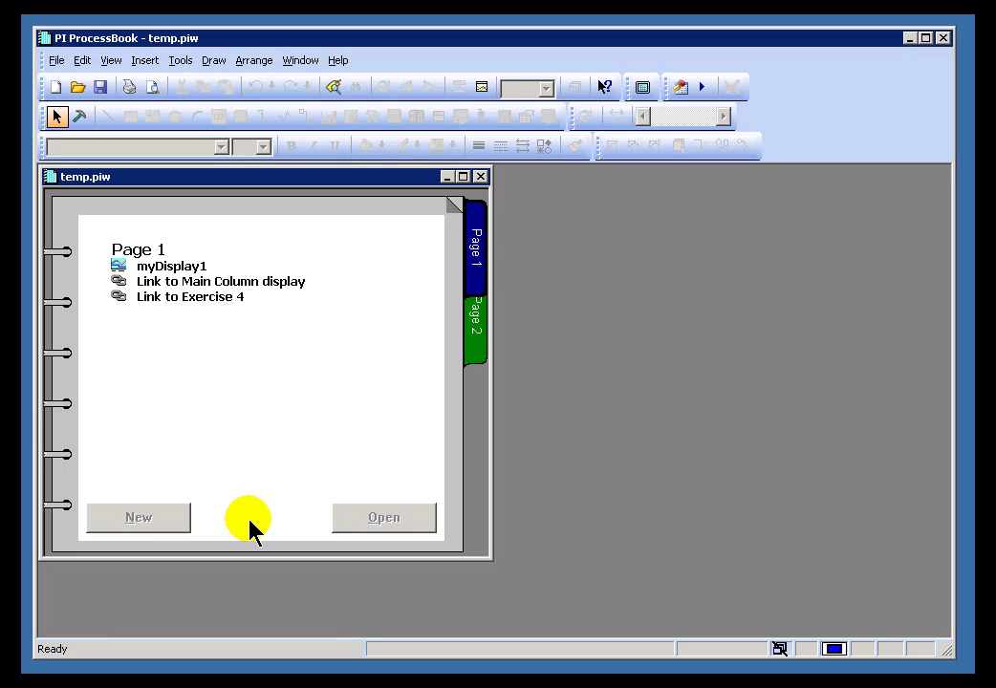
left_click(152, 180)
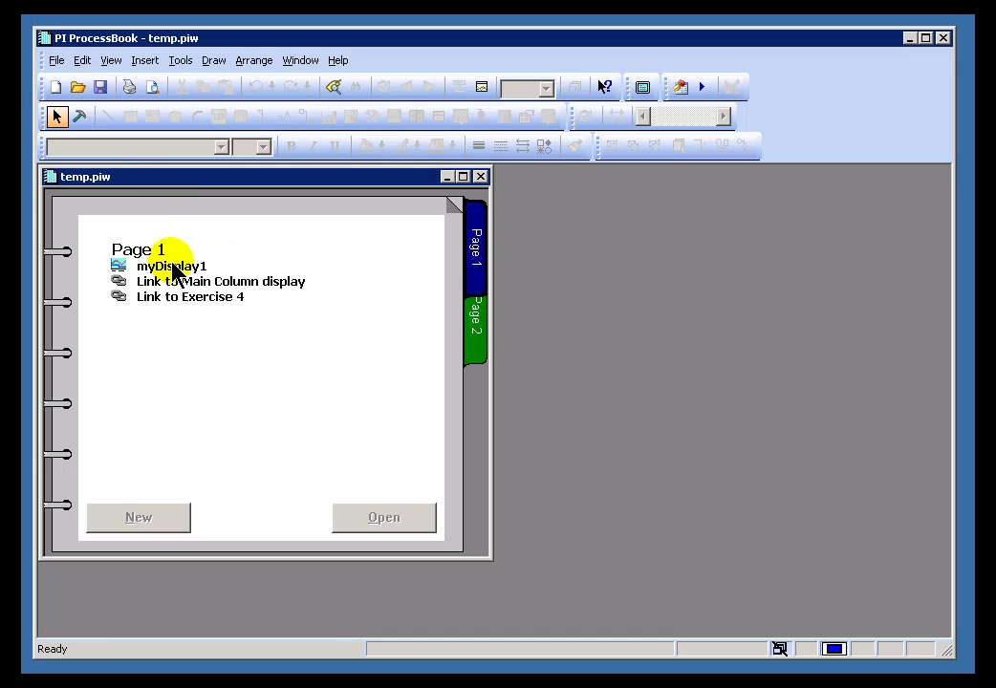
left_click(56, 60)
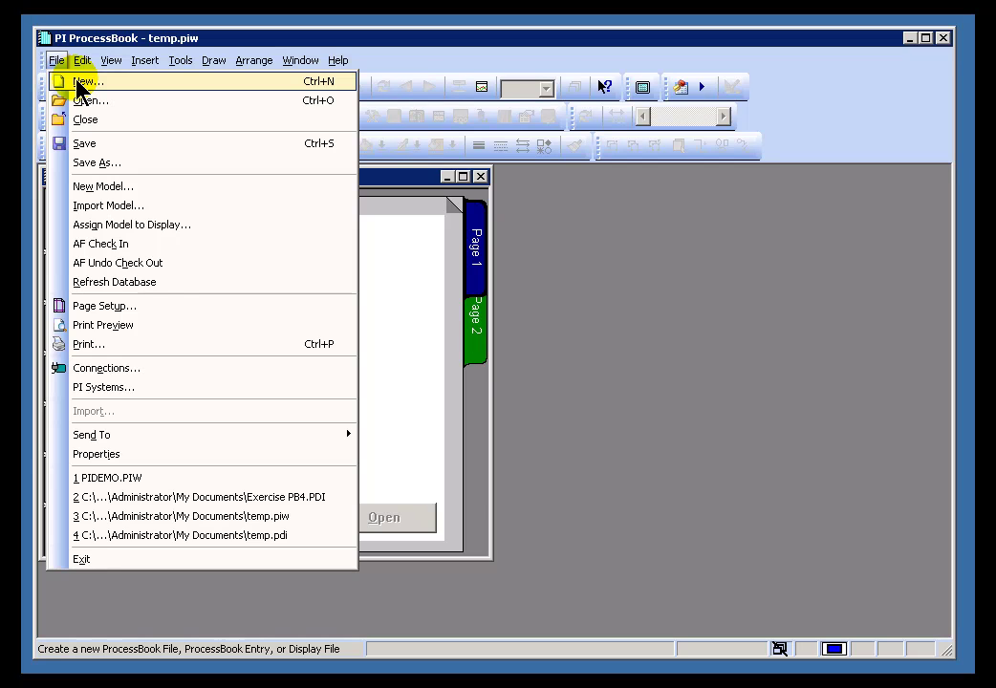
Create a level-2 Link / OS Command entry labelled 'To Calculator' with action 'calc'
left_click(78, 83)
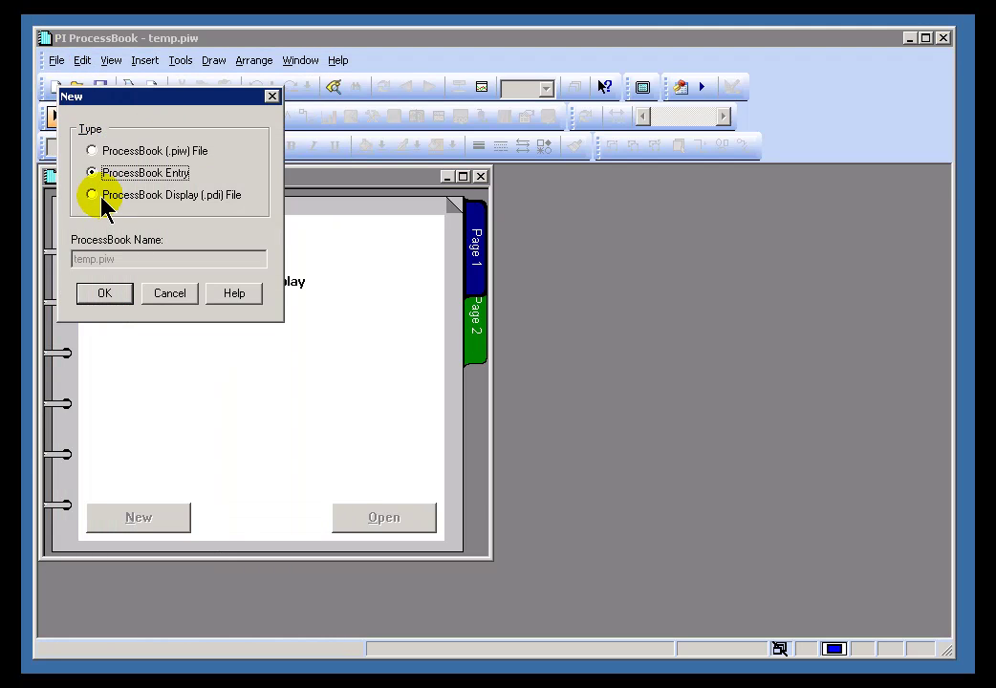
left_click(104, 293)
left_click(332, 289)
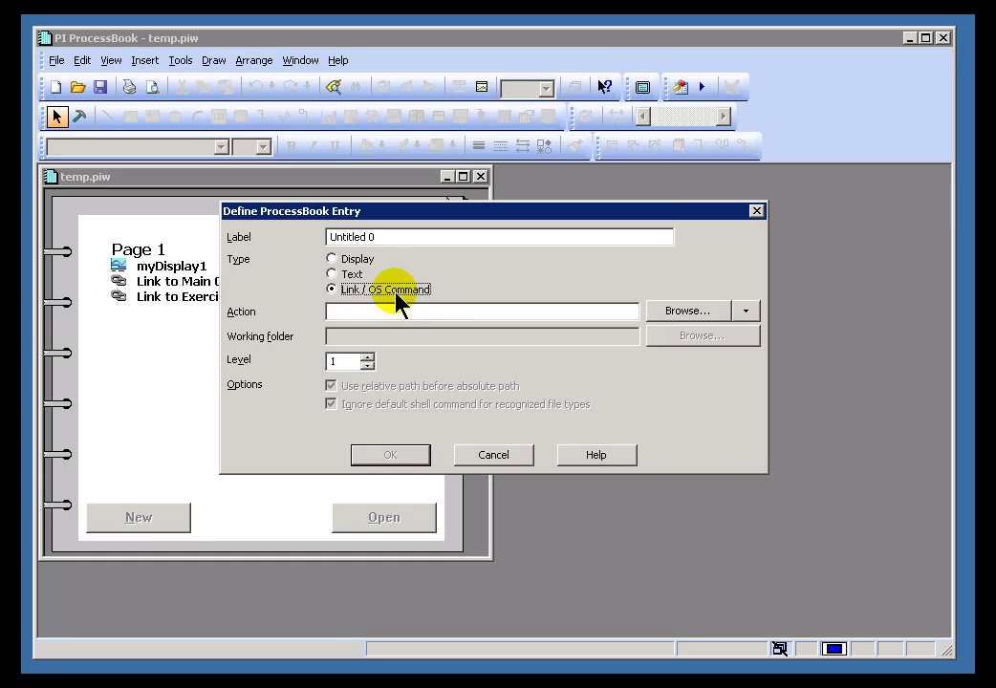
left_click(380, 236)
left_click_drag(330, 236, 390, 241)
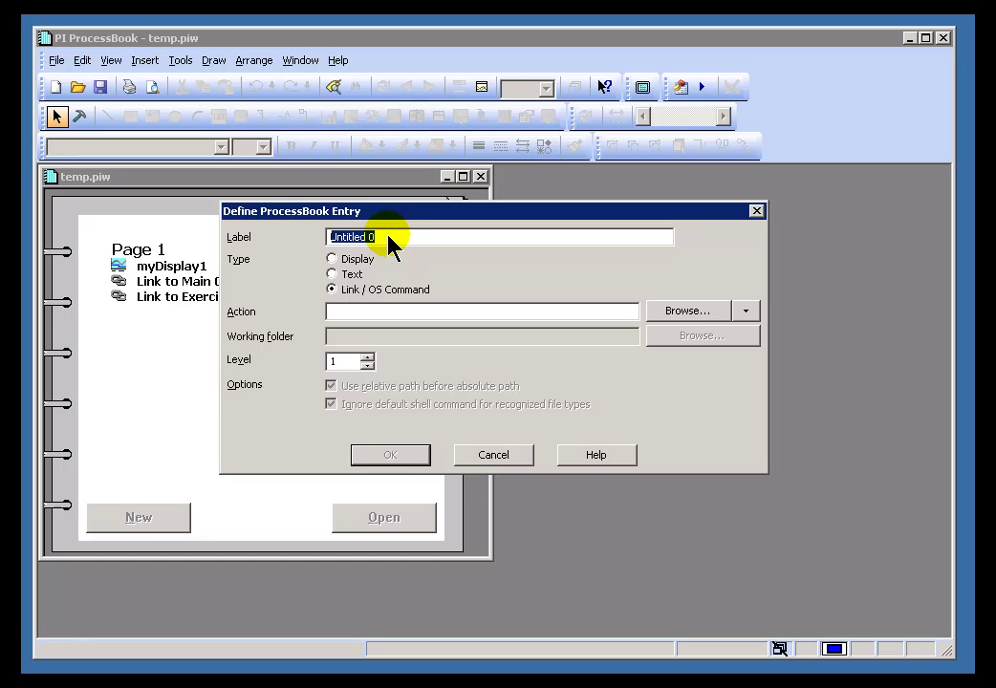
type("To Calcula")
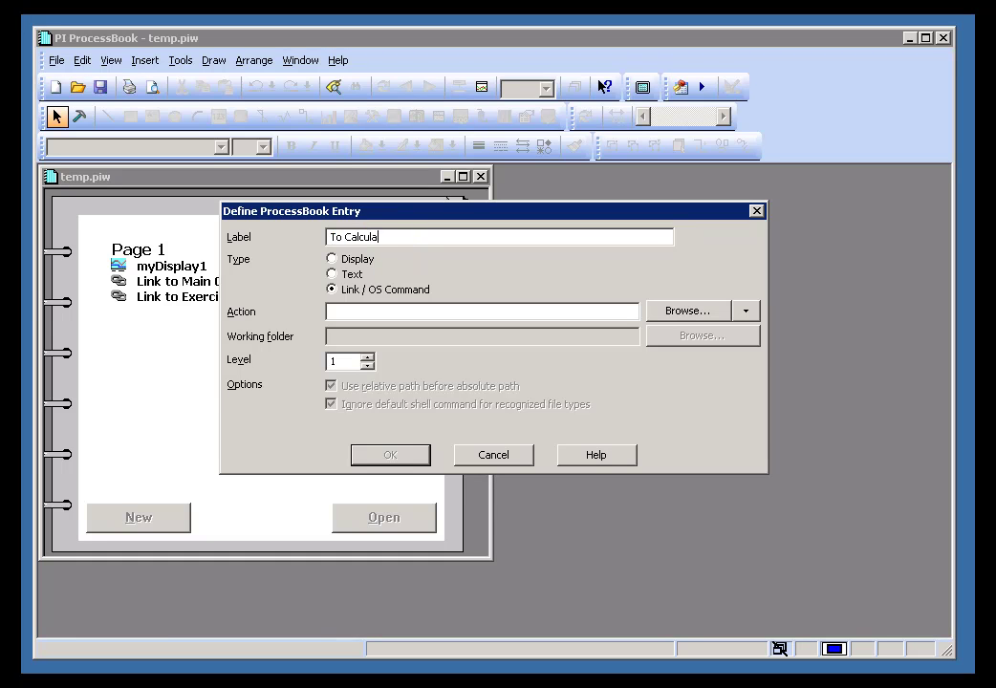
type("tor")
left_click(372, 313)
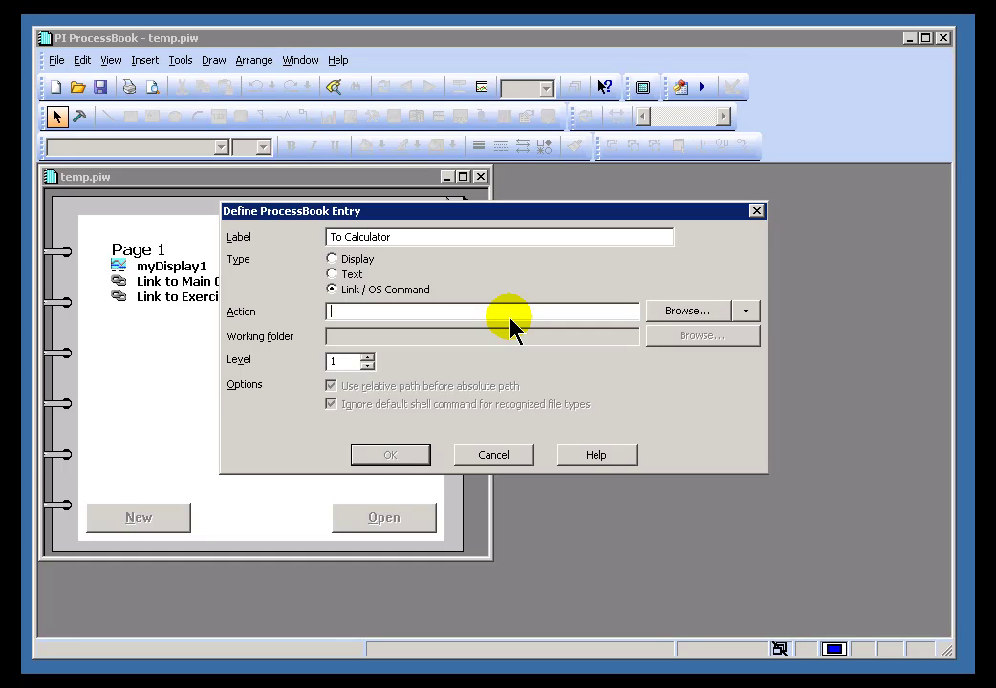
type("calc")
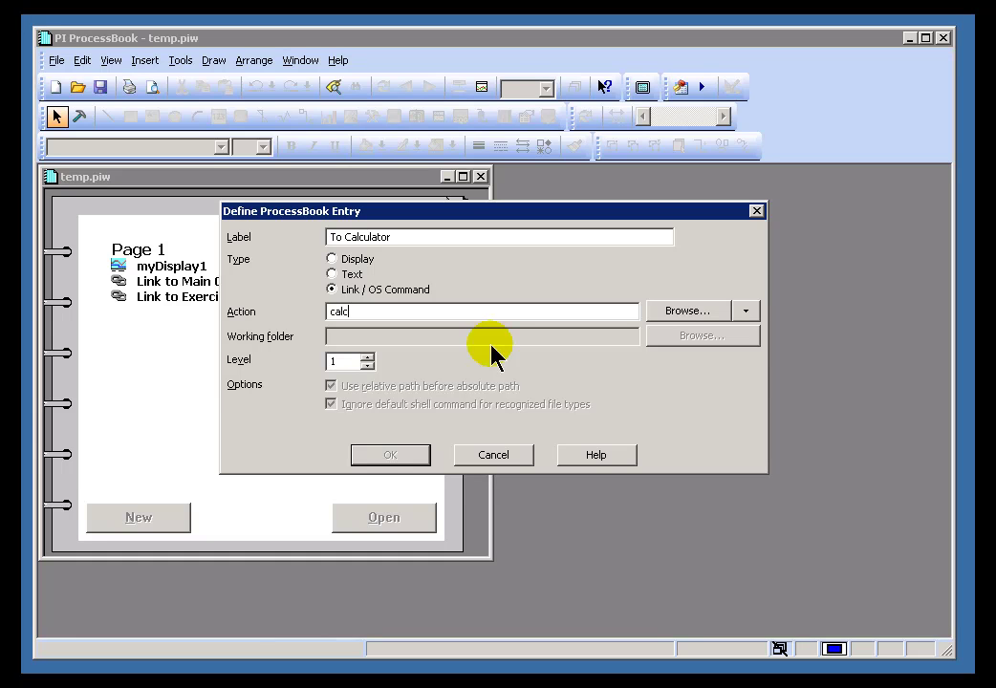
left_click(367, 357)
left_click(408, 458)
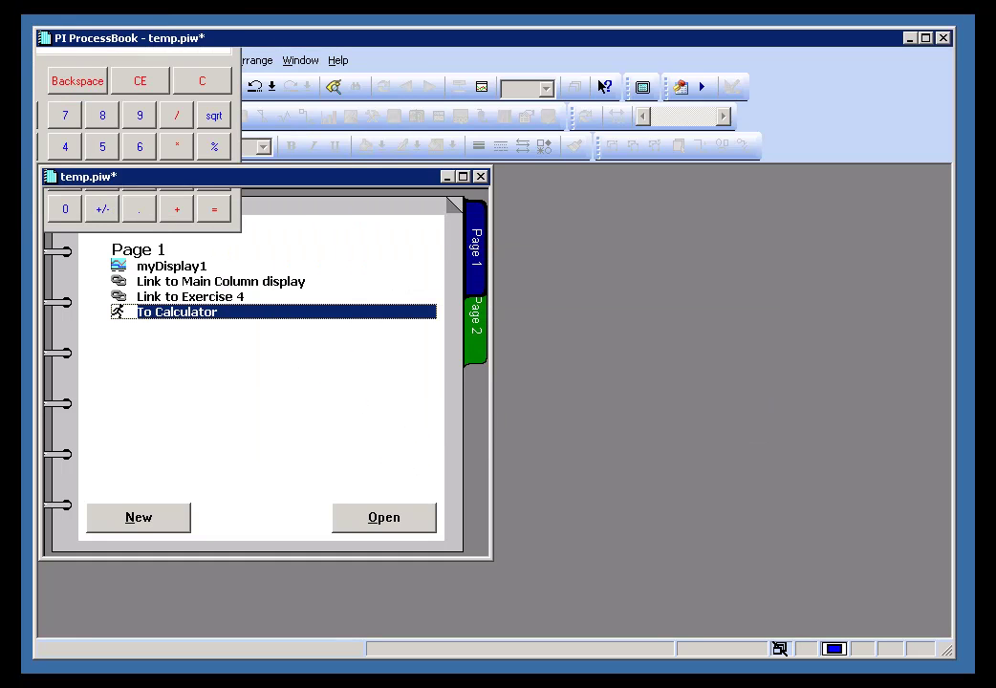
Run the To Calculator link to test it, then close Calculator
double_click(167, 314)
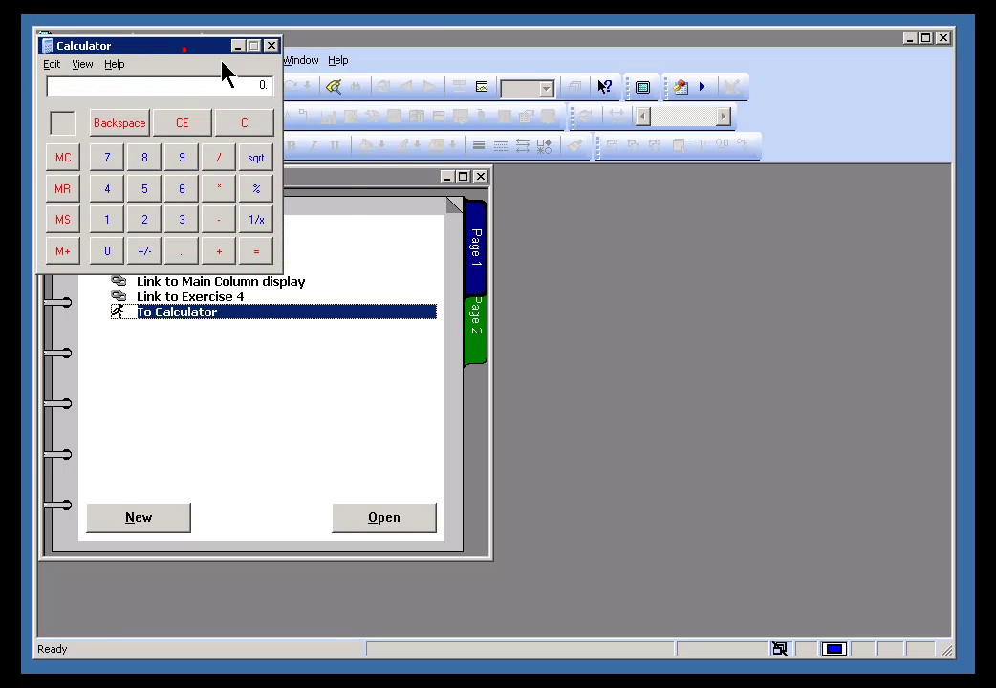
left_click_drag(220, 45, 294, 55)
left_click(345, 56)
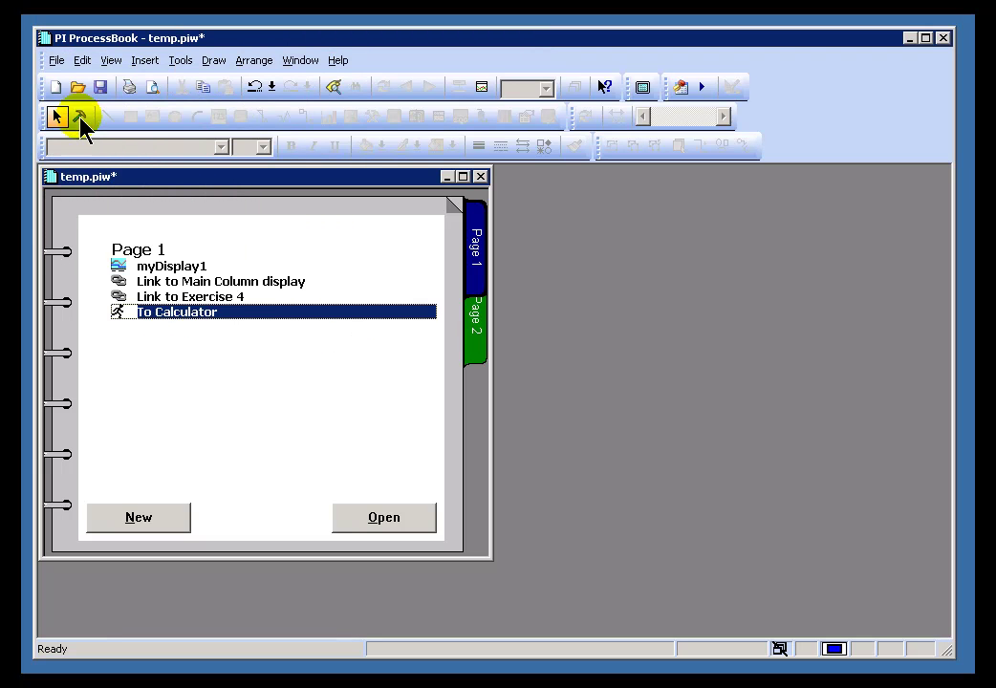
In build mode, reopen the To Calculator definition and show its Browse choices
left_click(79, 115)
double_click(167, 314)
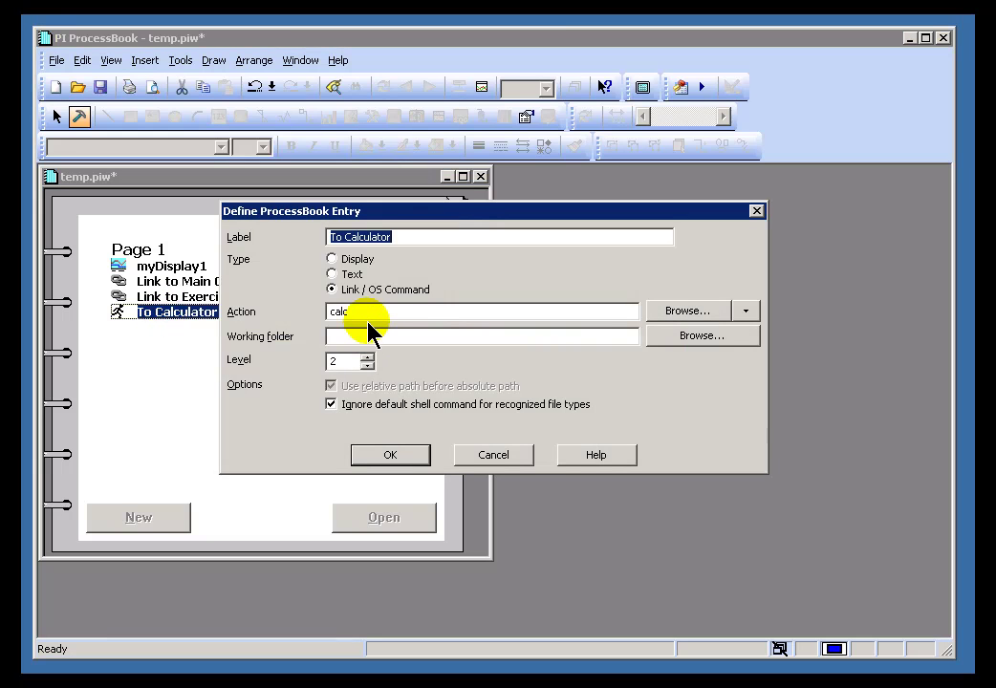
left_click(746, 311)
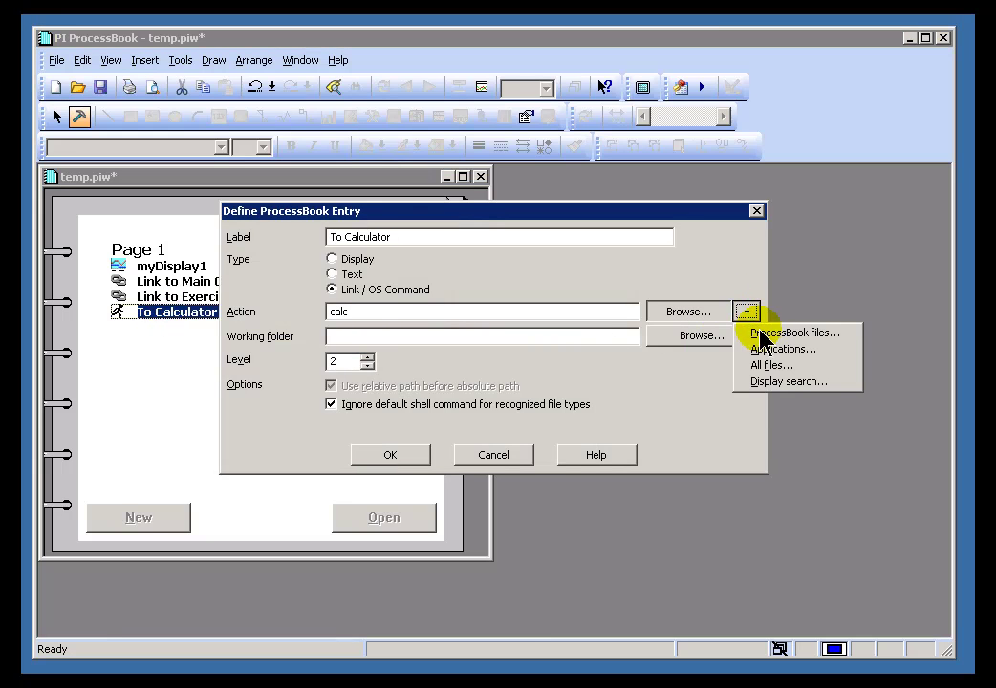
left_click(769, 368)
left_click(356, 259)
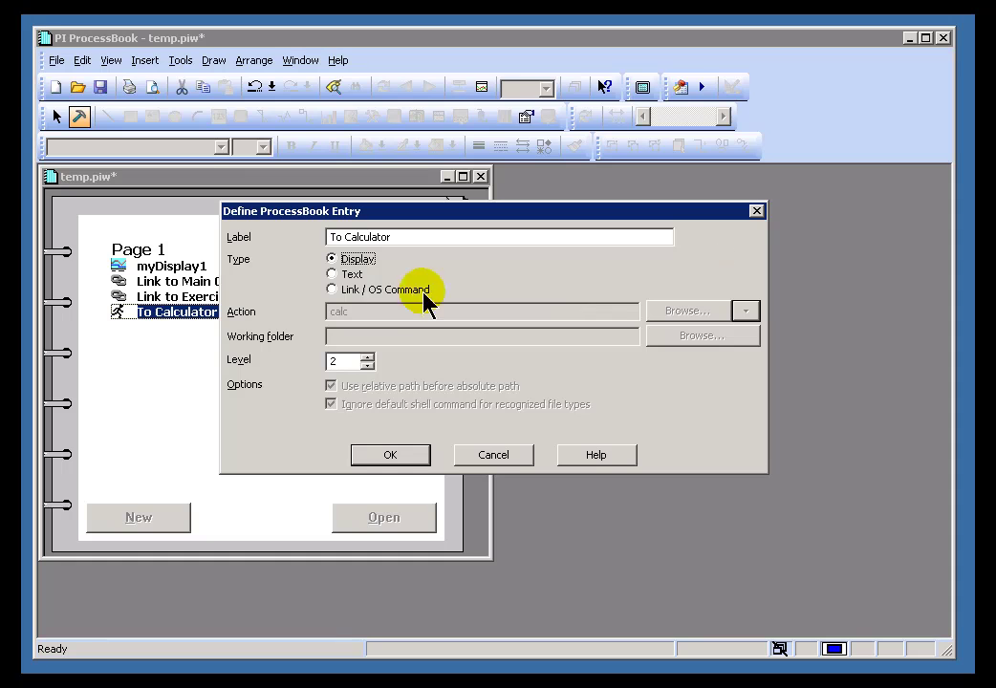
left_click(334, 290)
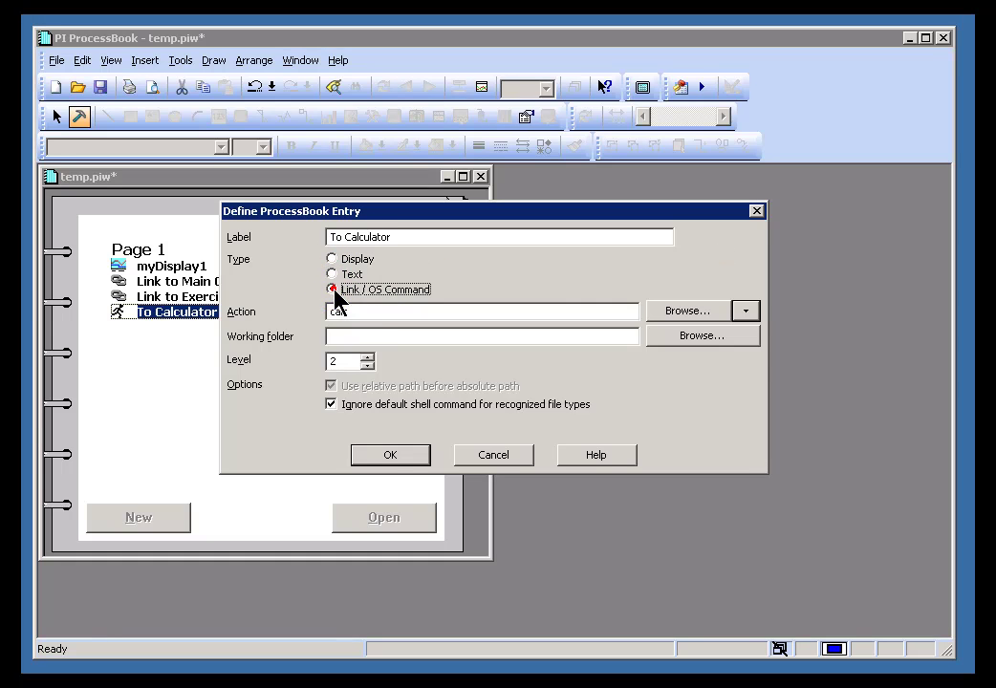
left_click(747, 313)
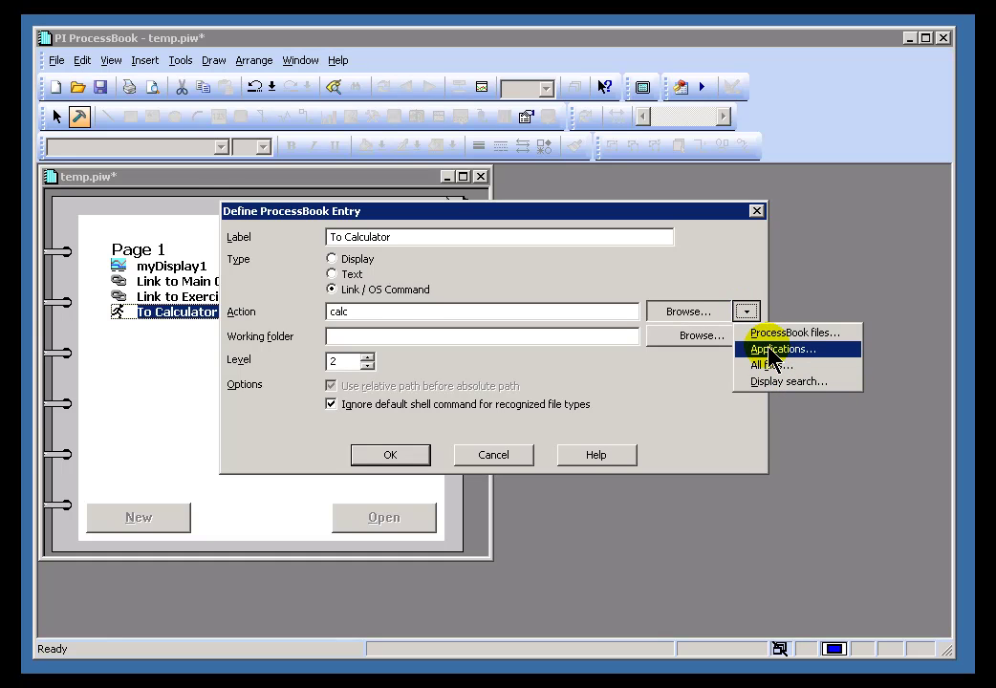
Browse Applications through My Computer to the C:\WINDOWS\system32 folder
left_click(771, 350)
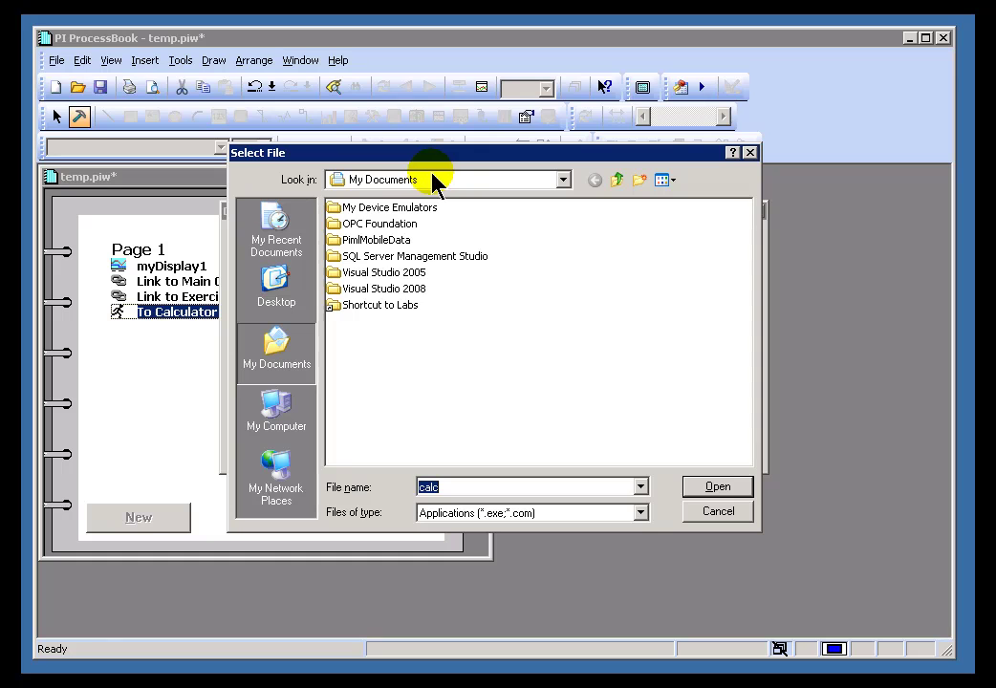
left_click(292, 422)
double_click(337, 224)
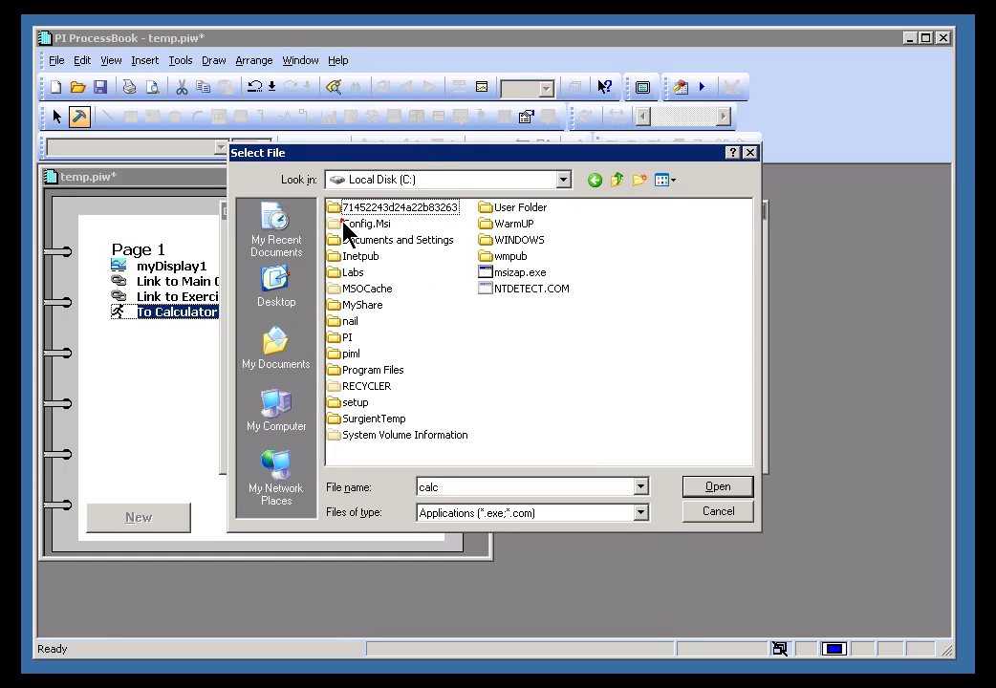
double_click(487, 242)
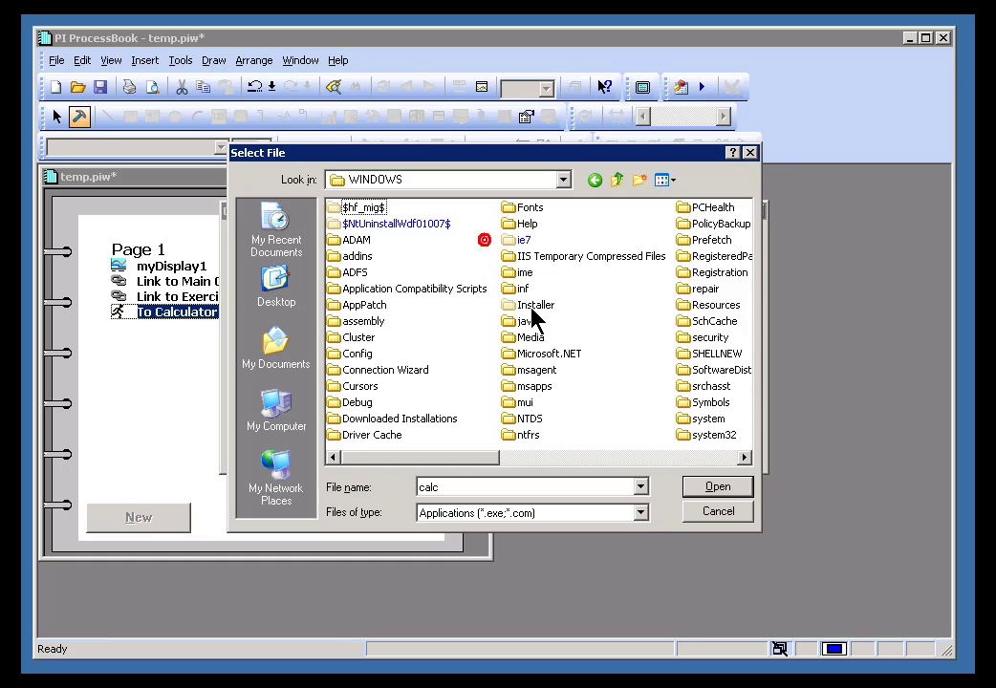
double_click(698, 440)
Select calc.exe in system32 as the To Calculator entry's action
left_click(696, 457)
left_click(696, 457)
left_click(426, 459)
left_click(426, 459)
left_click(427, 459)
left_click(402, 459)
left_click(389, 459)
left_click(381, 458)
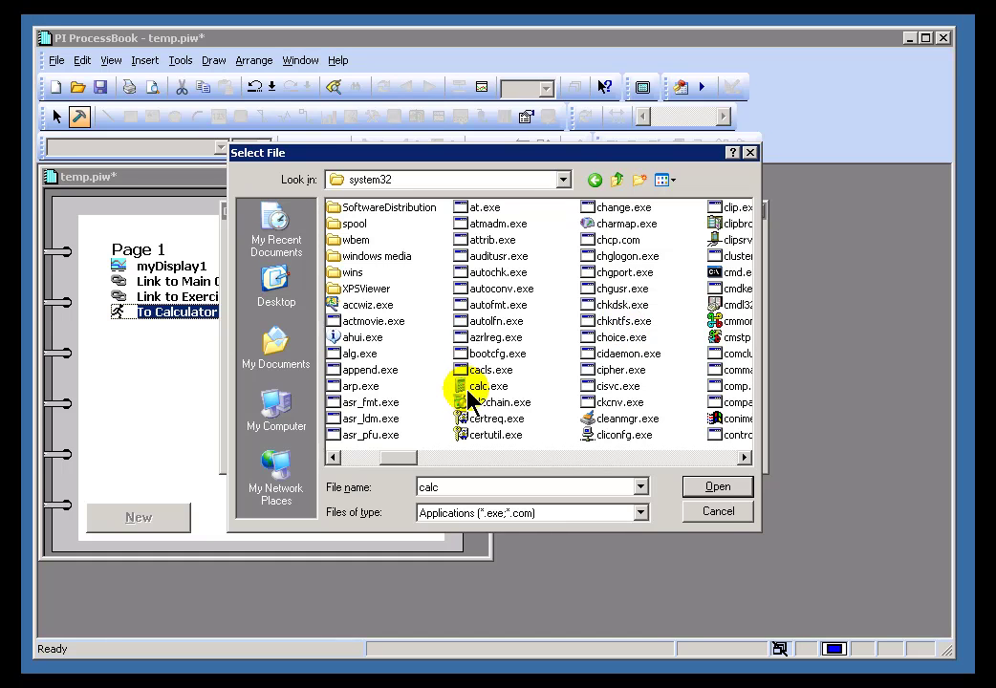
left_click(465, 385)
left_click(717, 488)
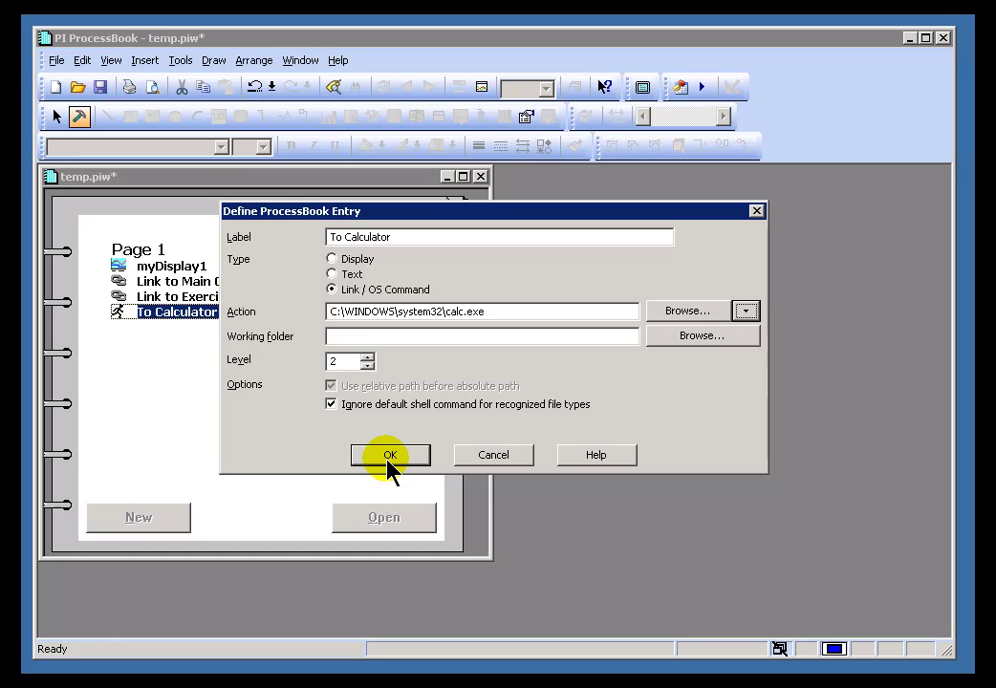
Save the entry with action C:\WINDOWS\system32\calc.exe and an empty working folder, then return to run mode
left_click(392, 337)
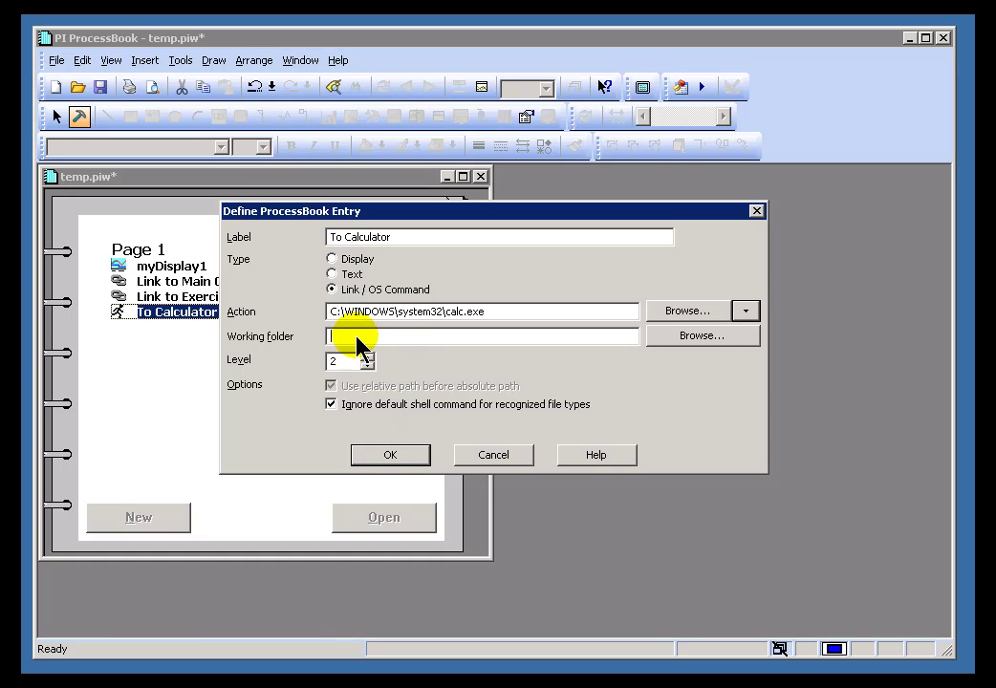
left_click(352, 337)
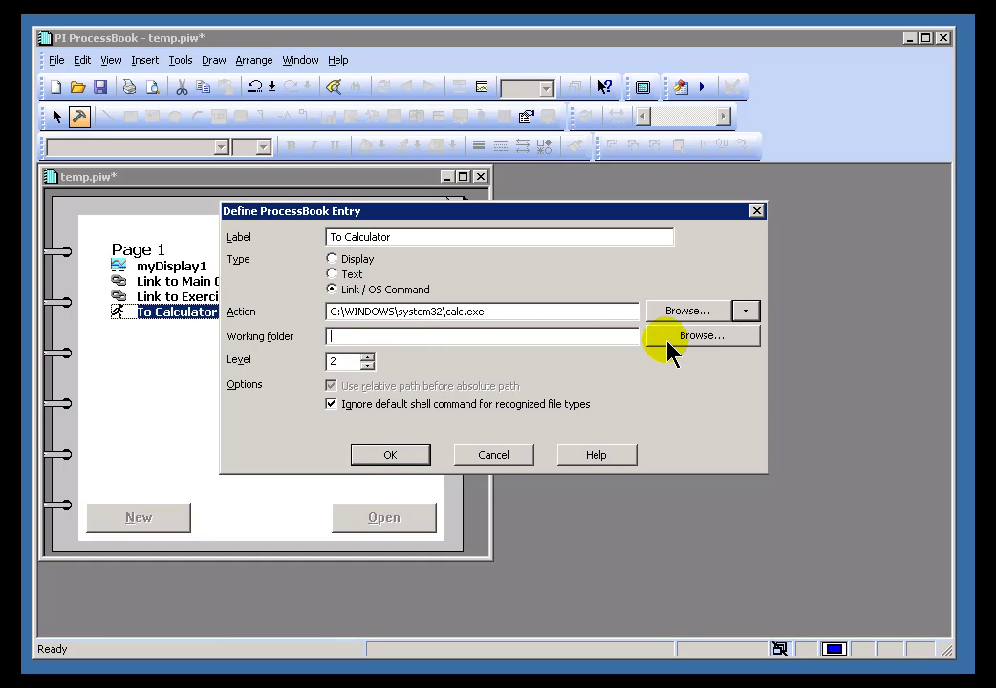
left_click(475, 337)
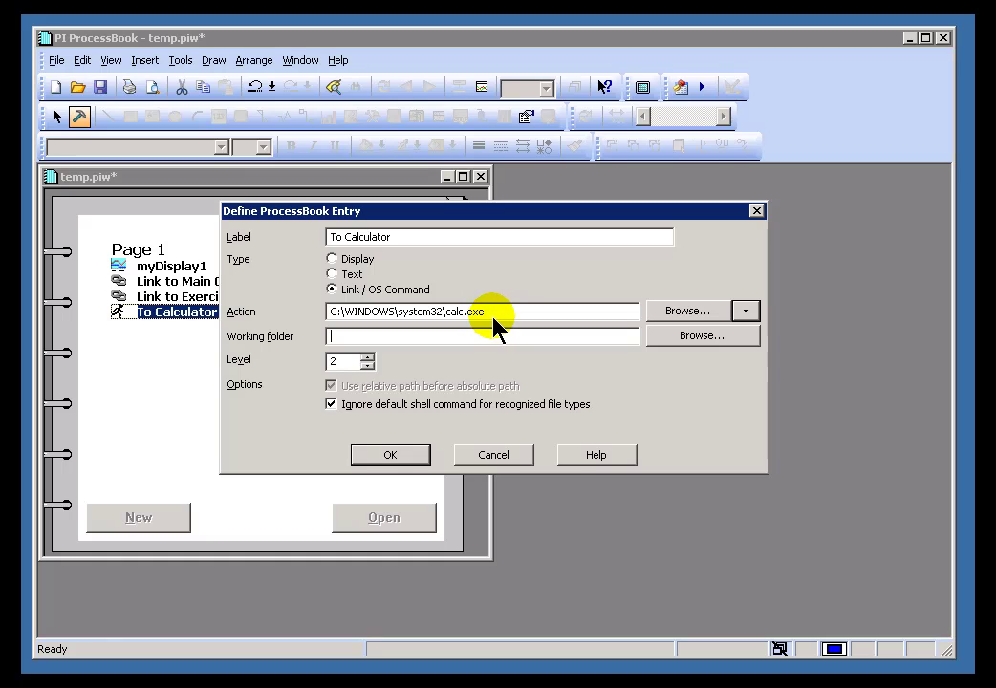
left_click(493, 317)
left_click(480, 337)
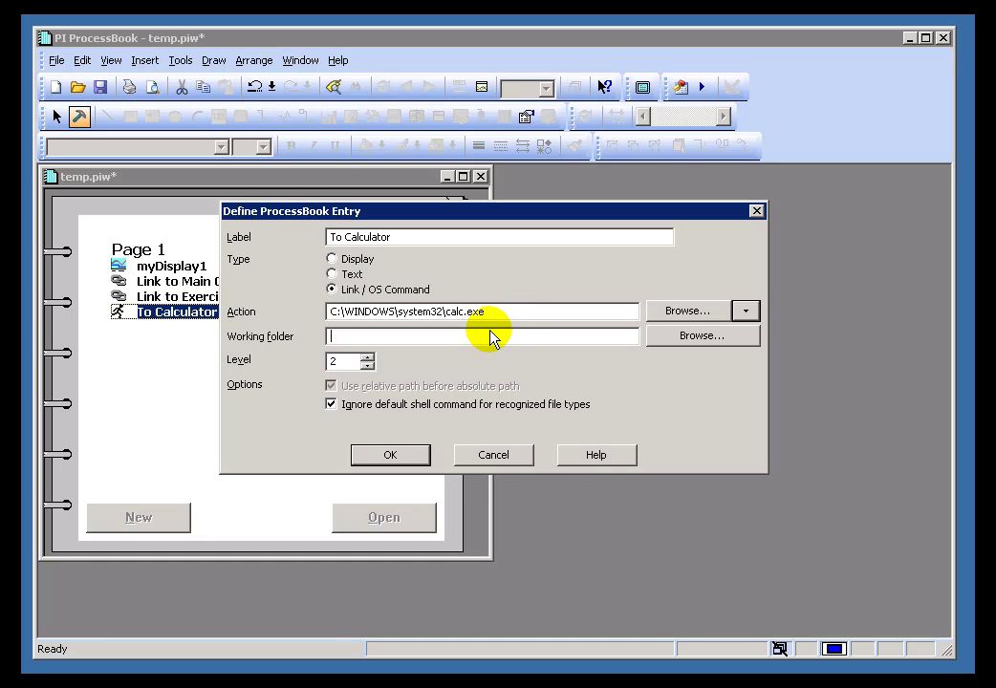
mouse_move(497, 312)
left_mouse_down()
mouse_move(327, 312)
mouse_move(500, 319)
left_mouse_up()
left_click(336, 311)
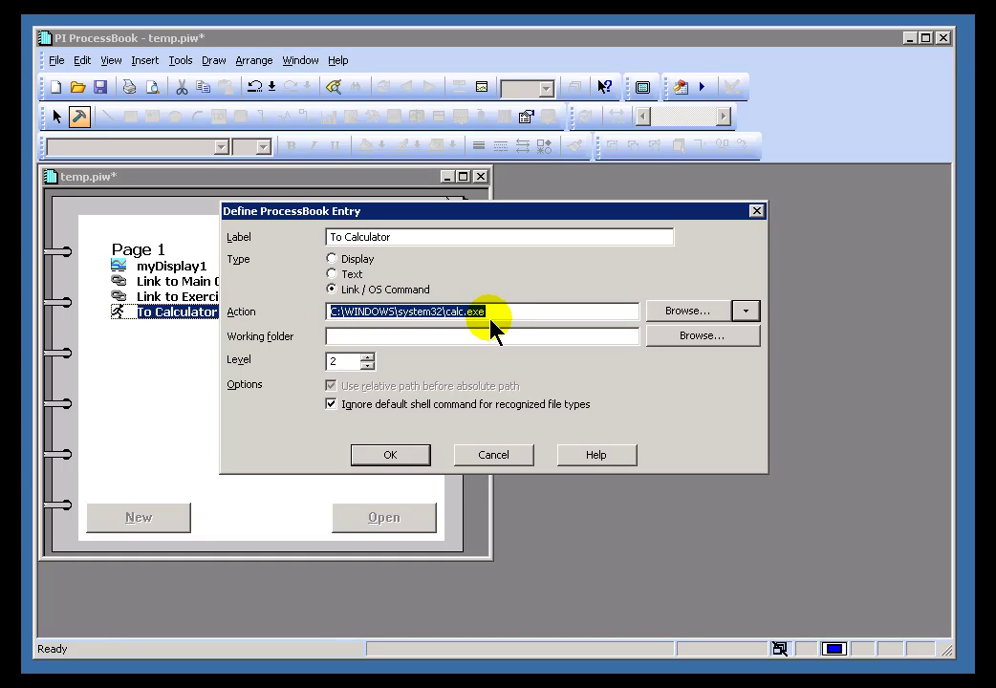
left_click(372, 335)
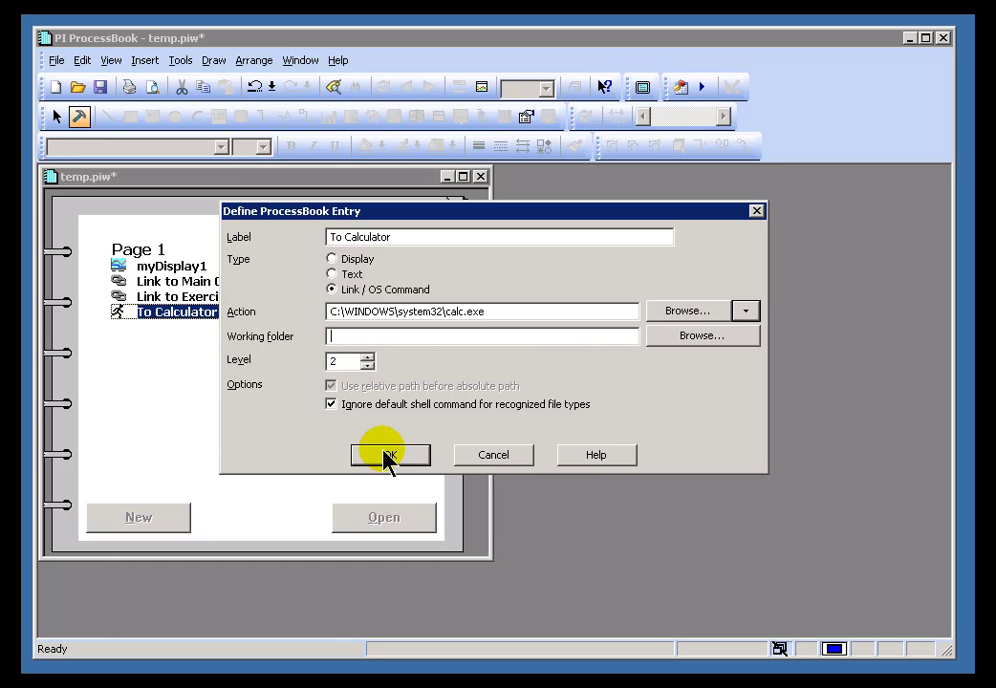
left_click(381, 455)
left_click(57, 116)
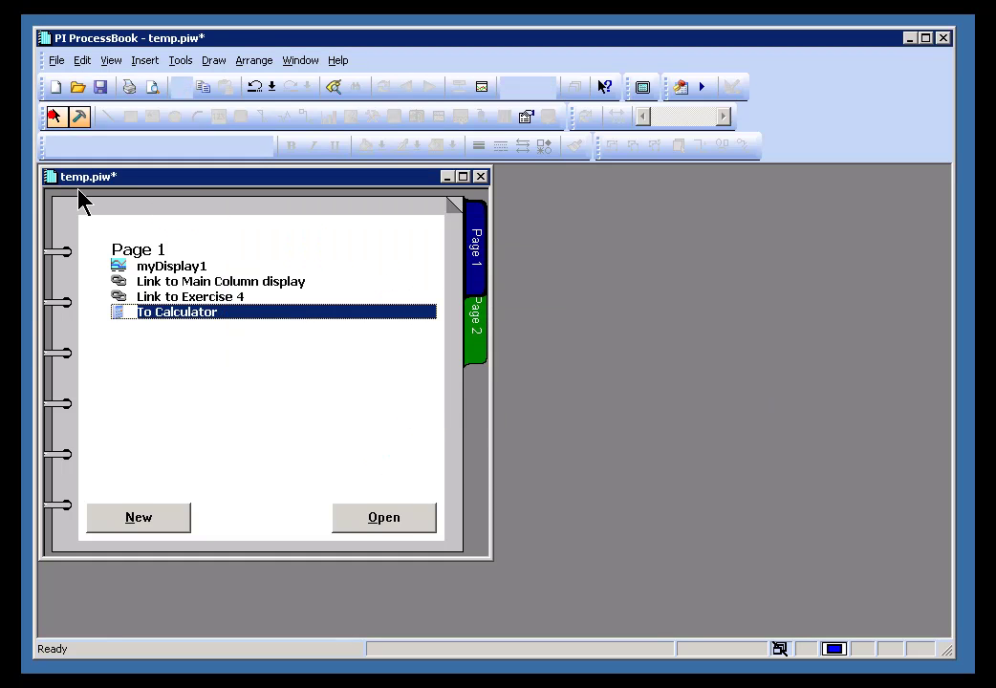
Test To Calculator again and close Calculator, then deselect it and show the File menu
double_click(182, 317)
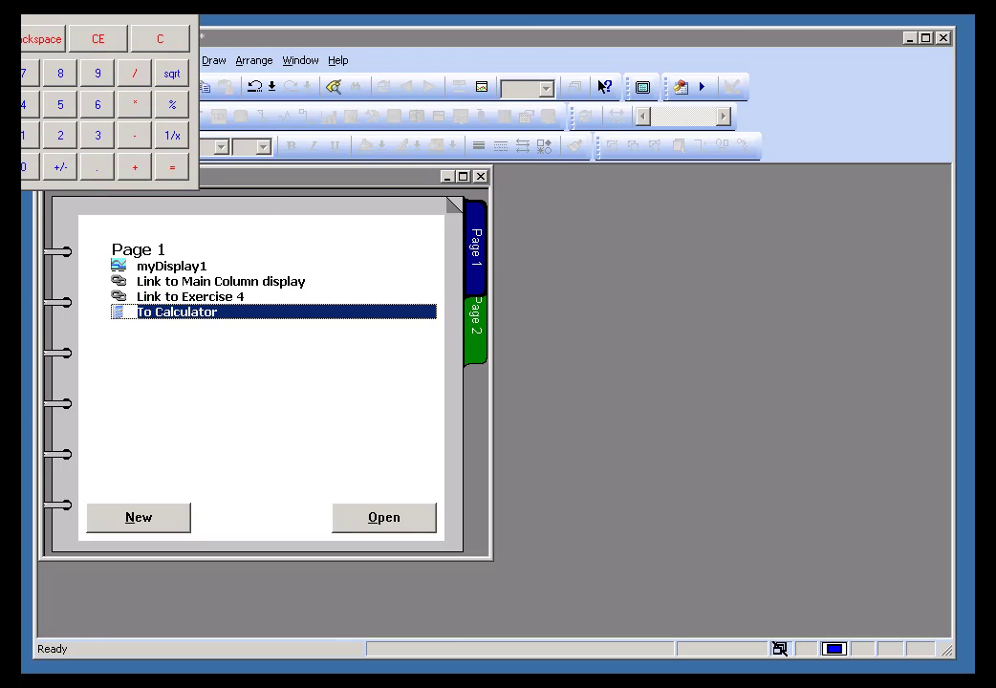
left_click(363, 172)
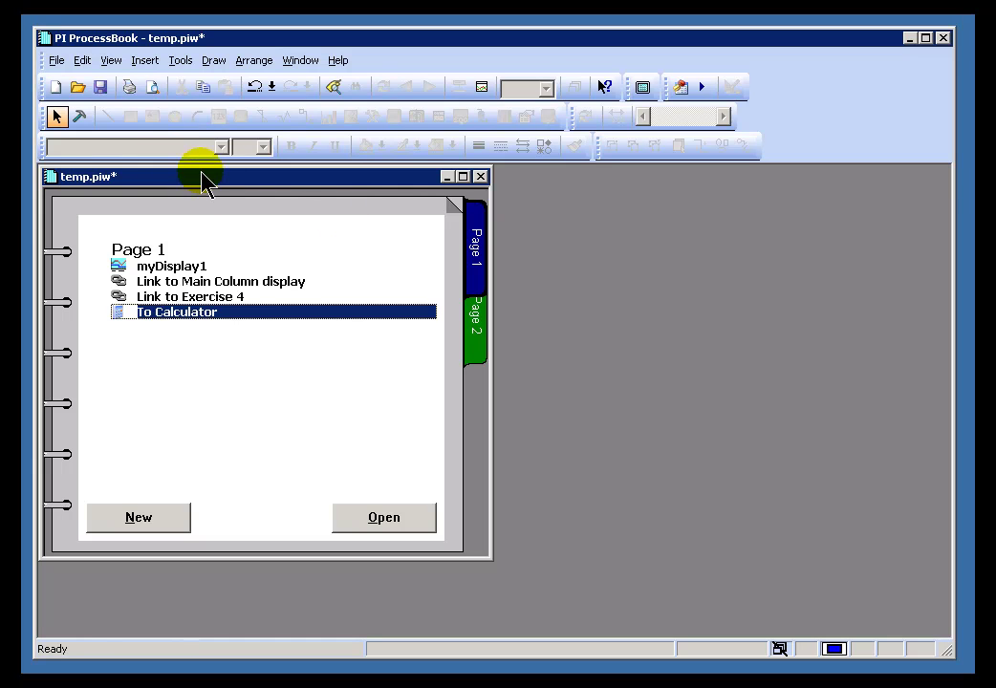
left_click(246, 521)
left_click(57, 61)
Create a level-2 Link / OS Command entry labelled 'Shift Report' and browse All files for its target
left_click(88, 81)
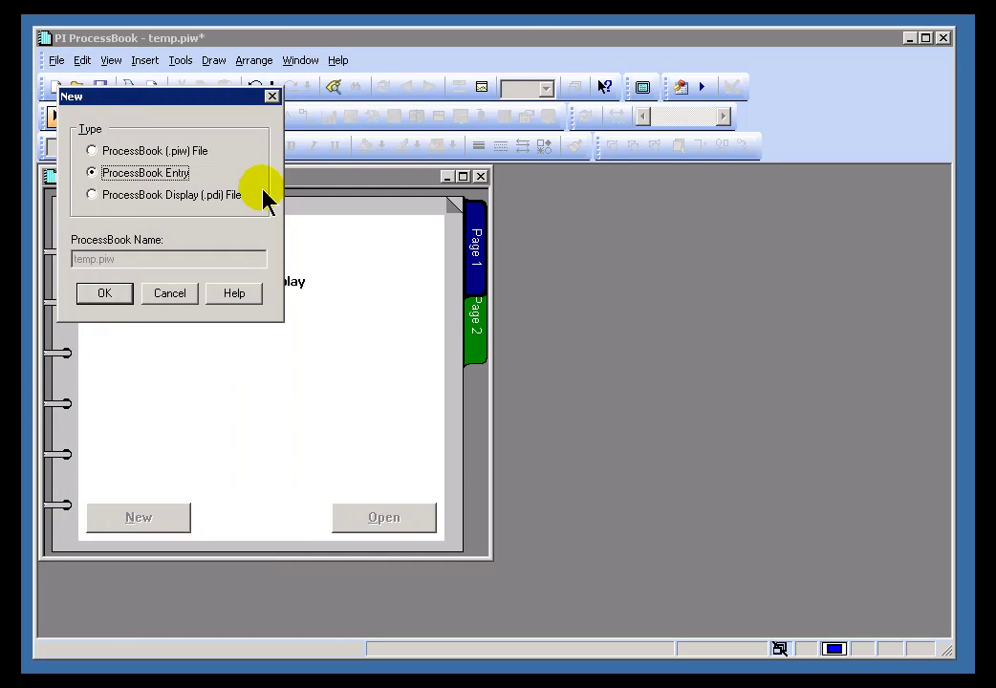
left_click(103, 294)
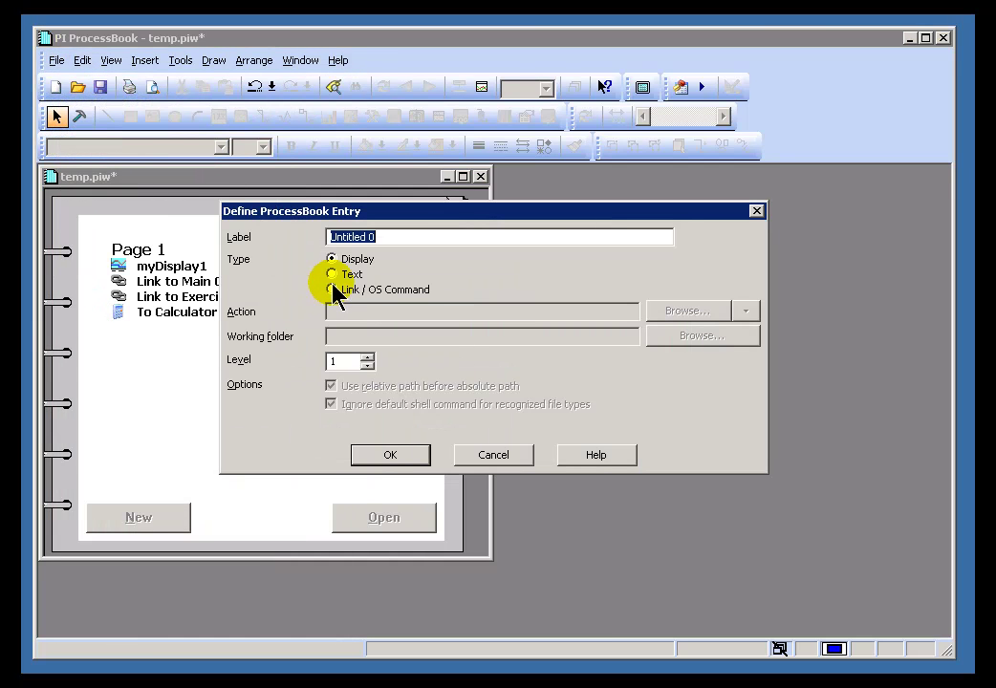
left_click(332, 289)
left_click(367, 358)
left_click_drag(383, 236, 284, 245)
type("S")
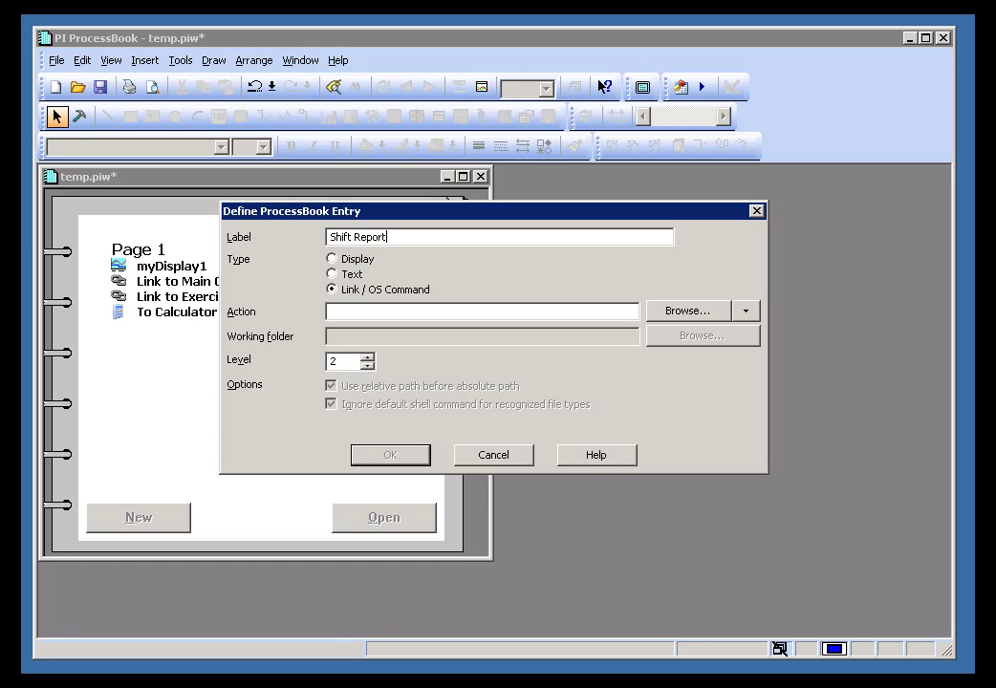
type("hift Report")
left_click(747, 312)
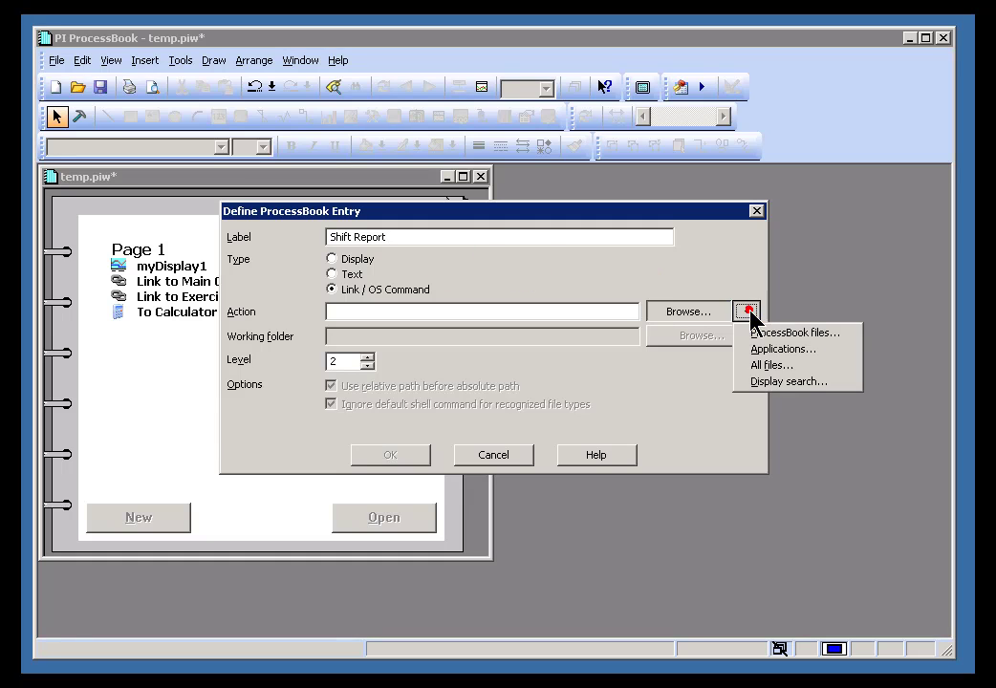
left_click(765, 366)
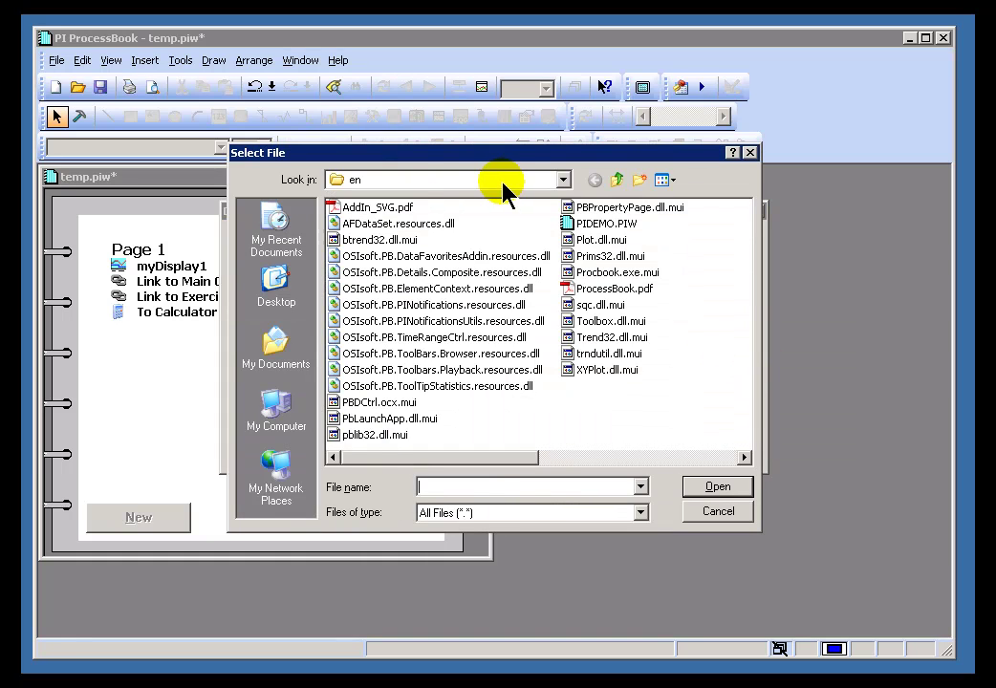
Pick Activity_Report_Solution.xls from C:\Labs\05 Client Tools\...\Solution as Shift Report's action and confirm
left_click(539, 184)
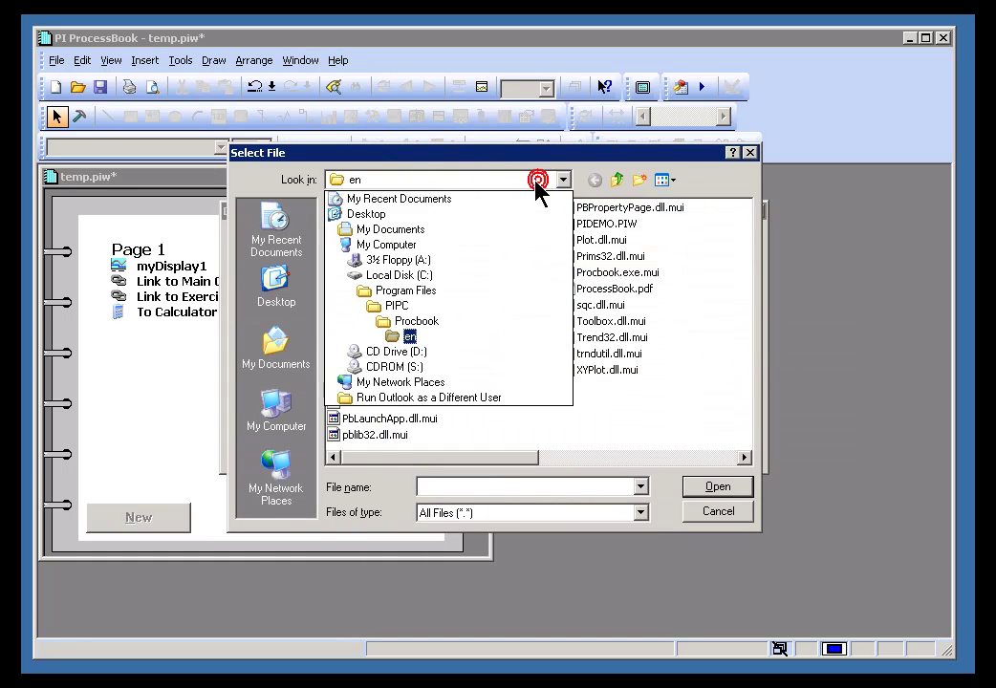
left_click(402, 277)
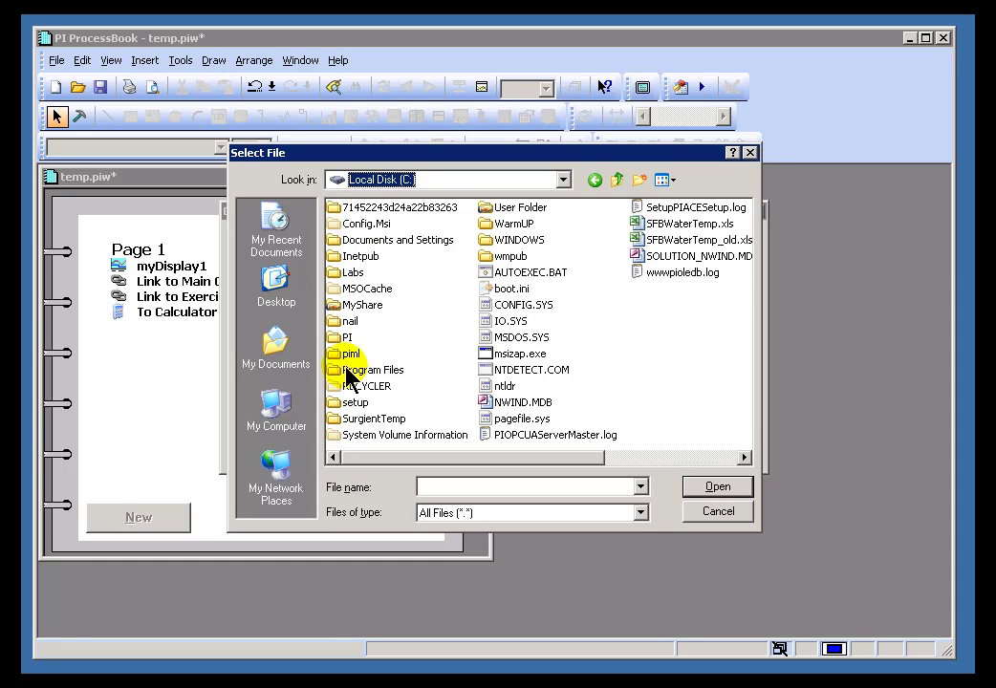
double_click(352, 273)
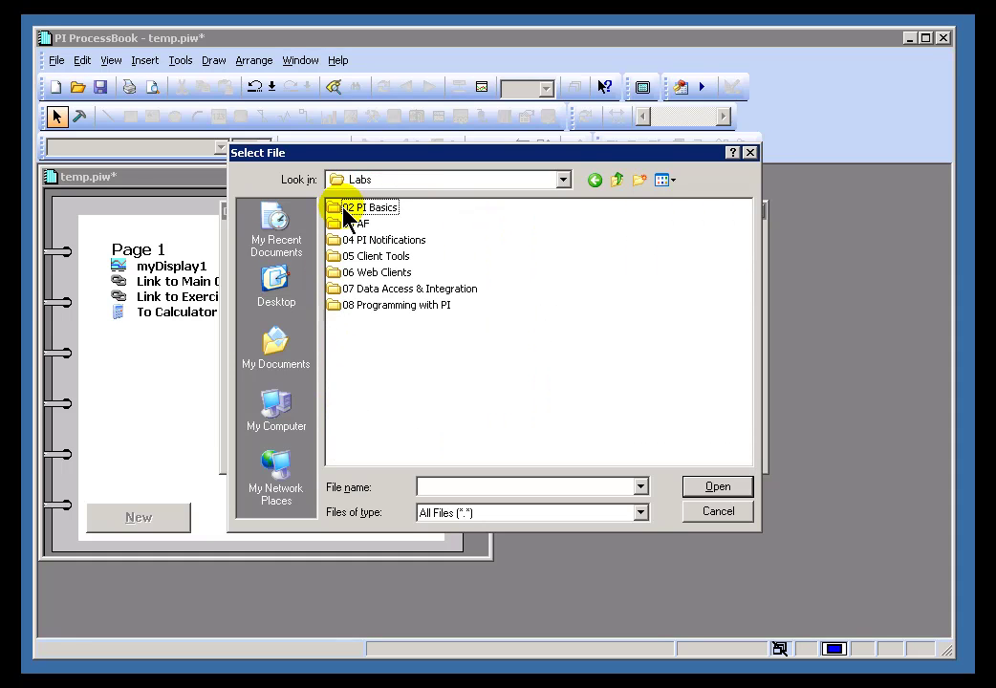
double_click(335, 258)
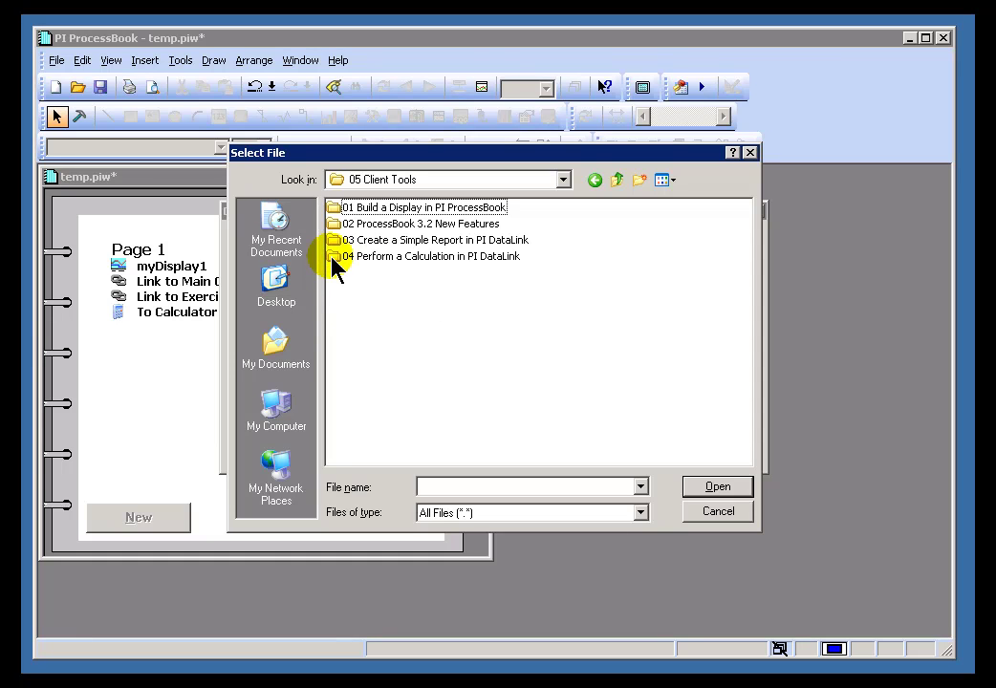
double_click(336, 246)
double_click(335, 211)
left_click(343, 206)
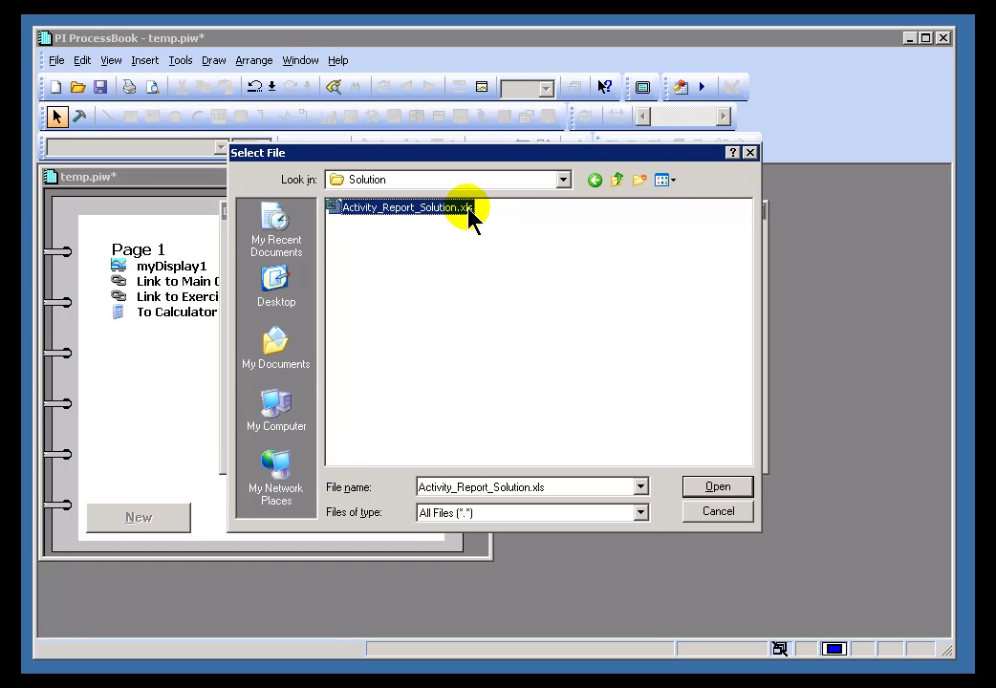
left_click(716, 490)
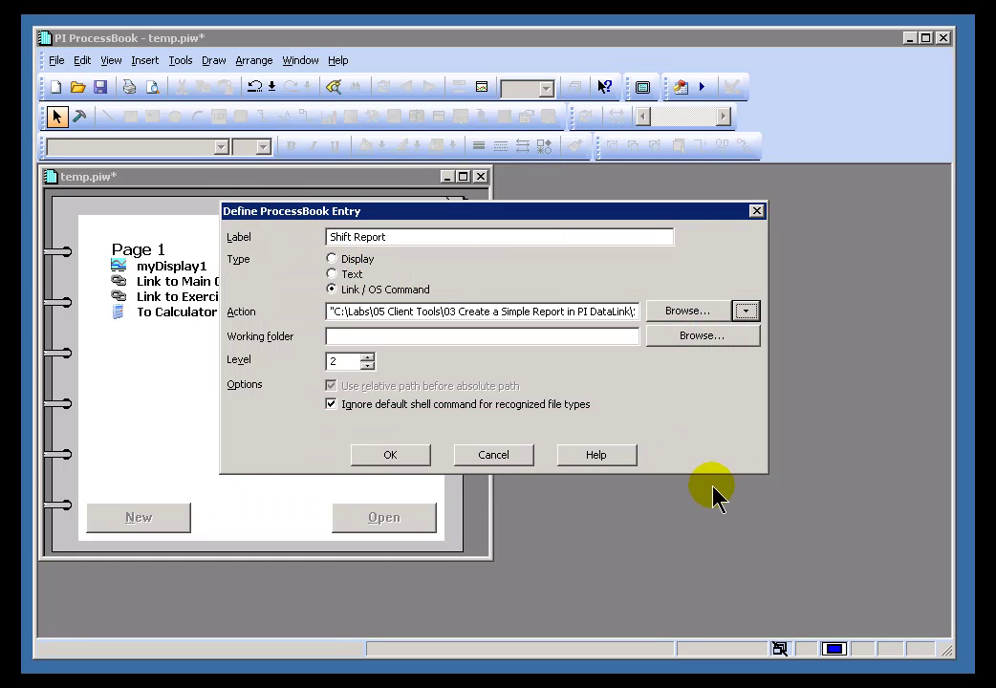
left_click(385, 458)
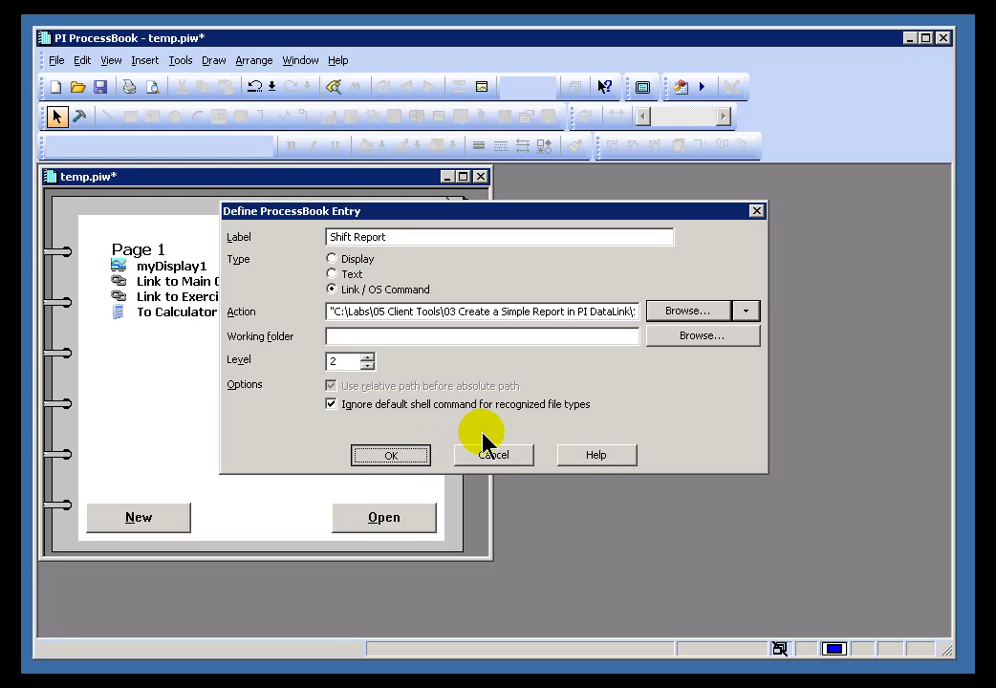
Finish the Shift Report entry, let Excel open Activity_Report_Solution.xls, then return to ProcessBook
key("Return")
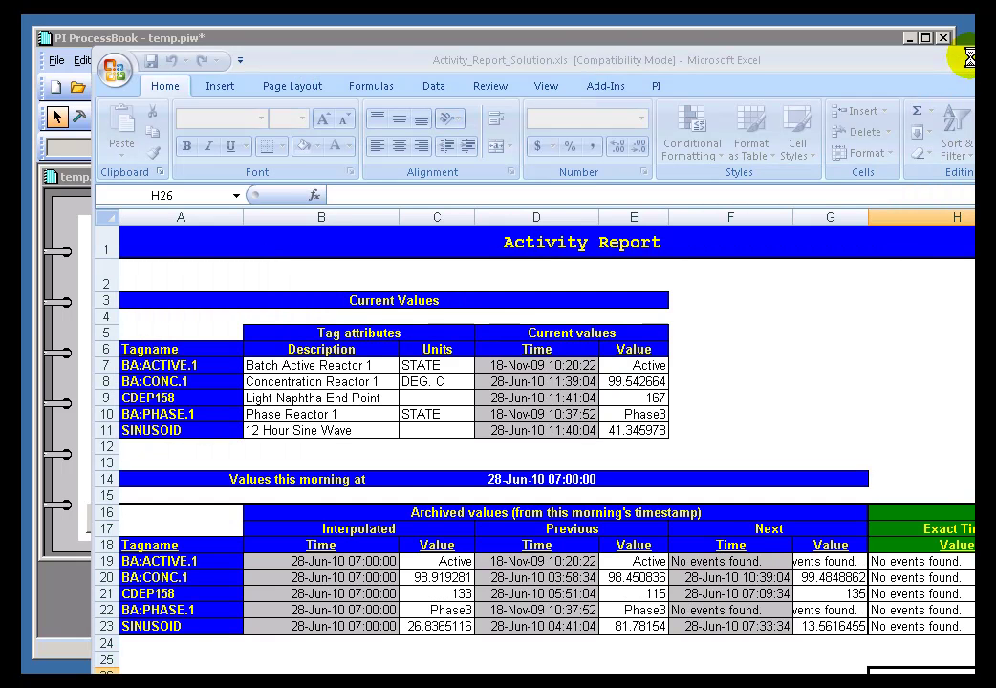
left_click(694, 302)
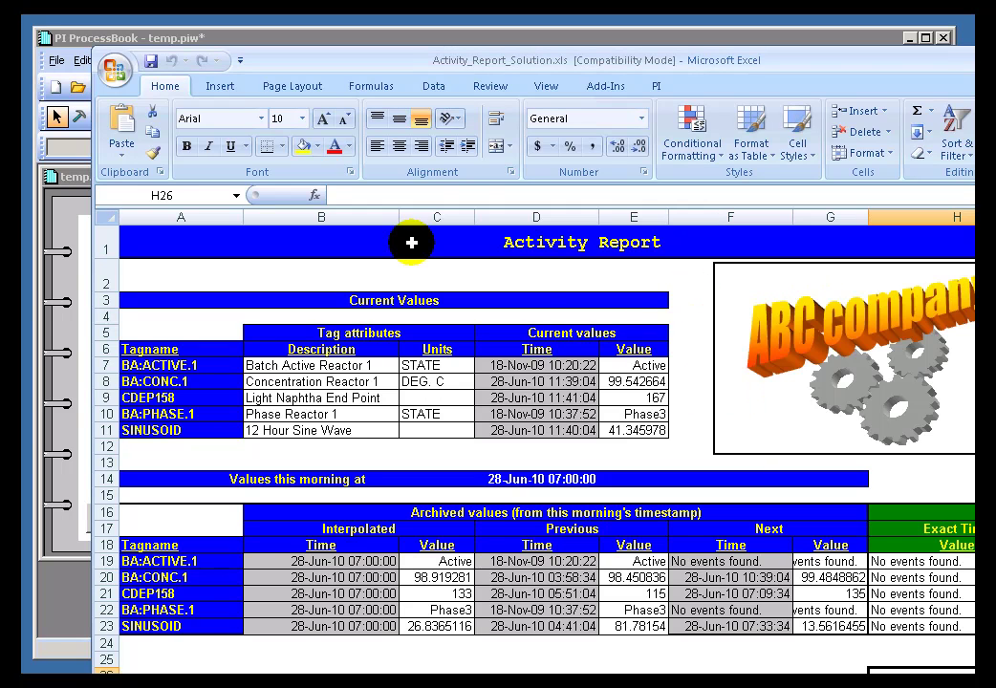
left_click(449, 38)
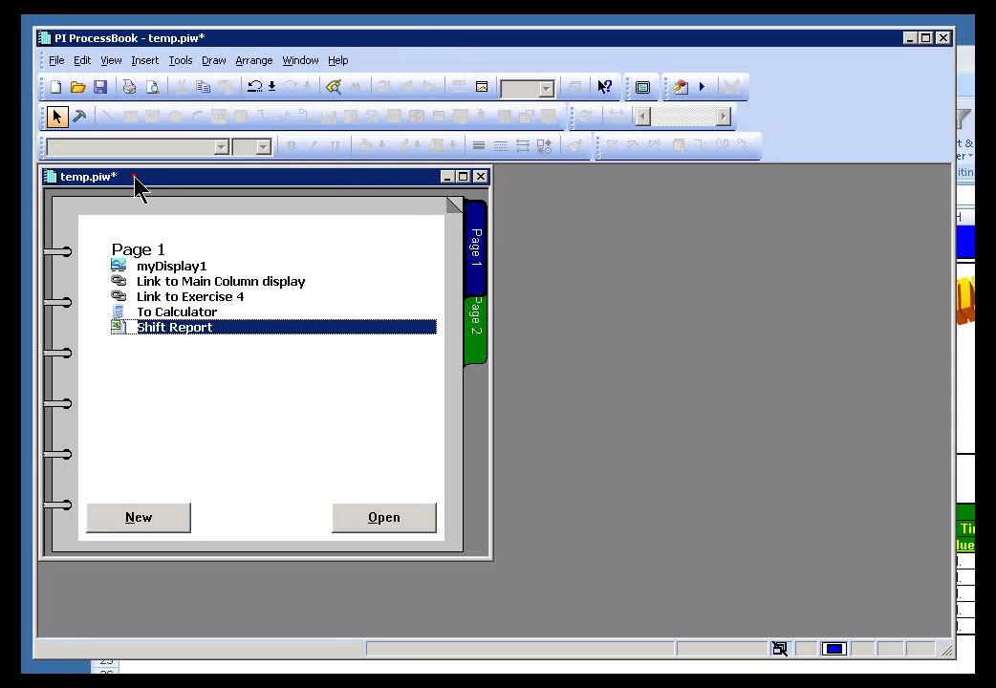
Save temp.piw, then open PIDEMO.PIW read-only from the recent files list
left_click(56, 61)
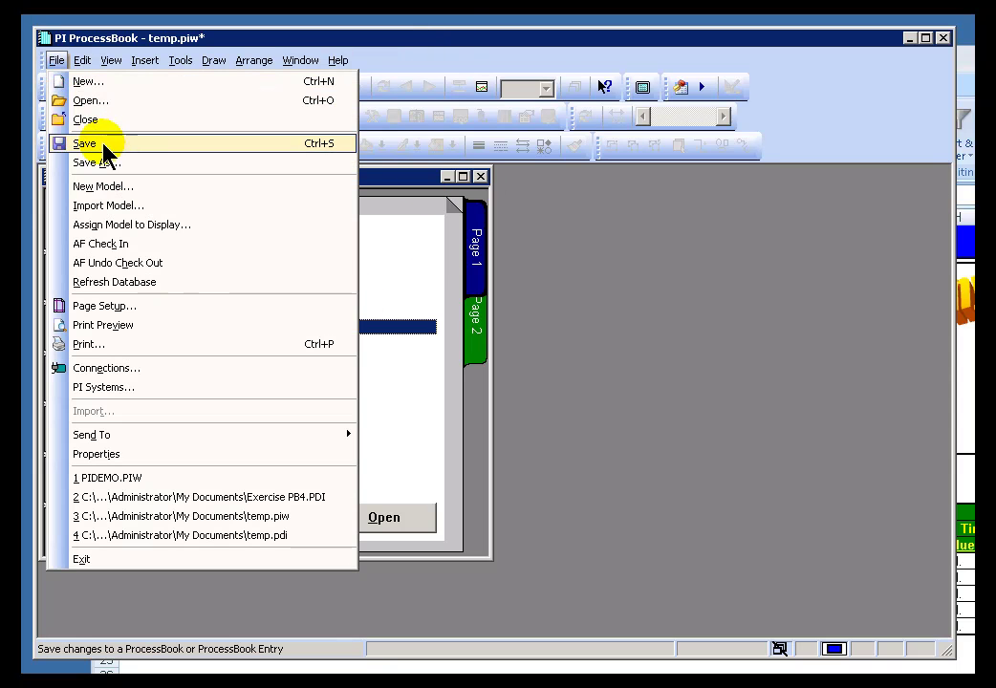
left_click(101, 144)
left_click(301, 218)
left_click(57, 61)
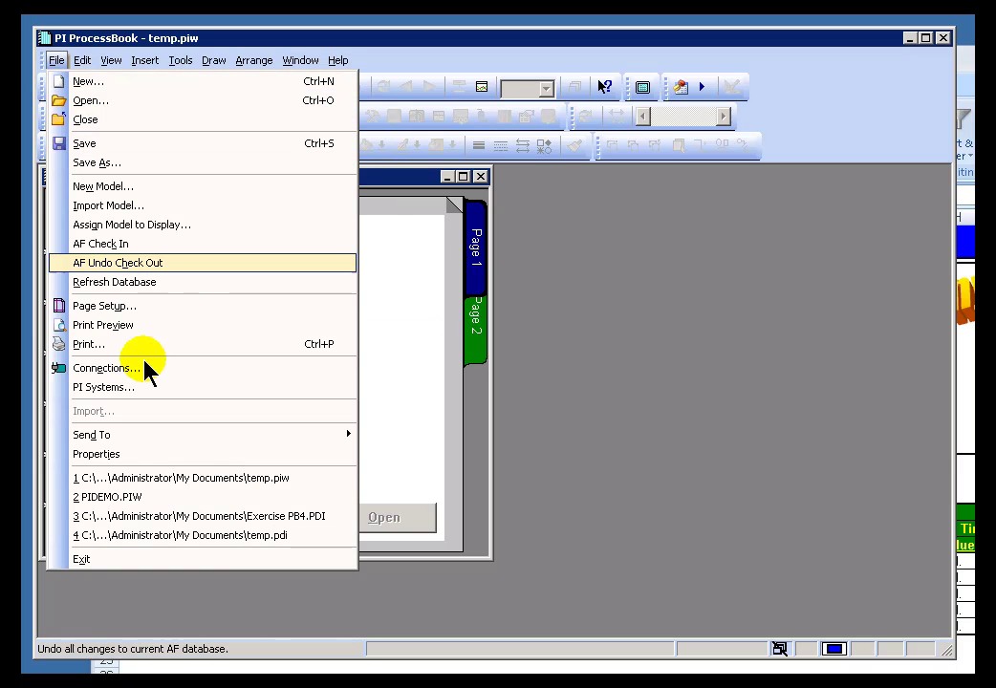
left_click(121, 498)
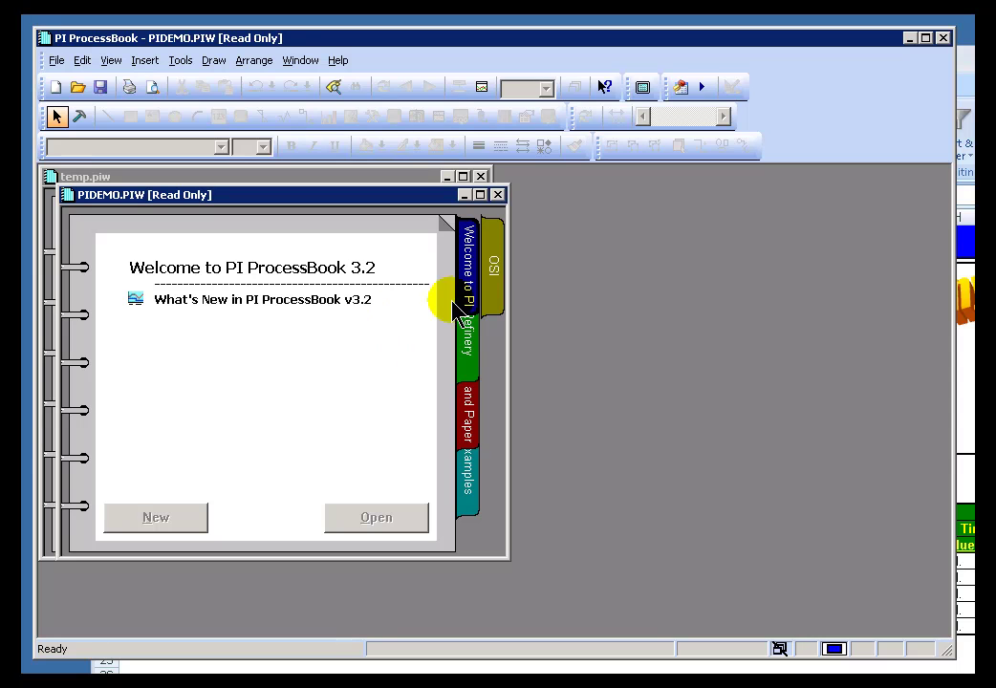
On PIDEMO's OSI page, launch the OSIsoft Tech Support web link, then close the browser
left_click(493, 268)
left_click(181, 291)
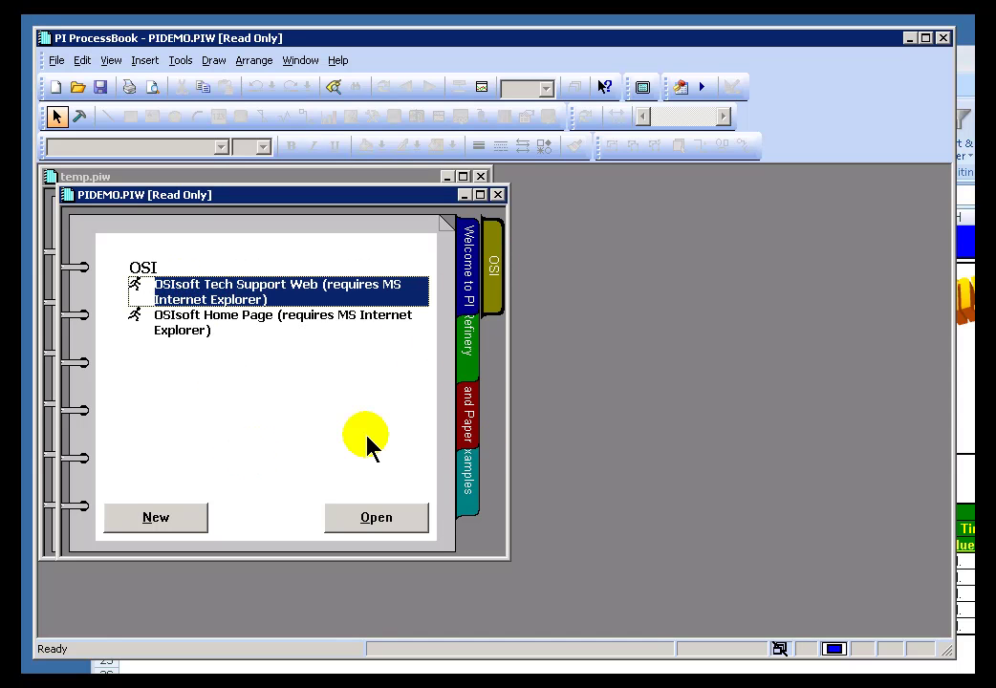
left_click(159, 522)
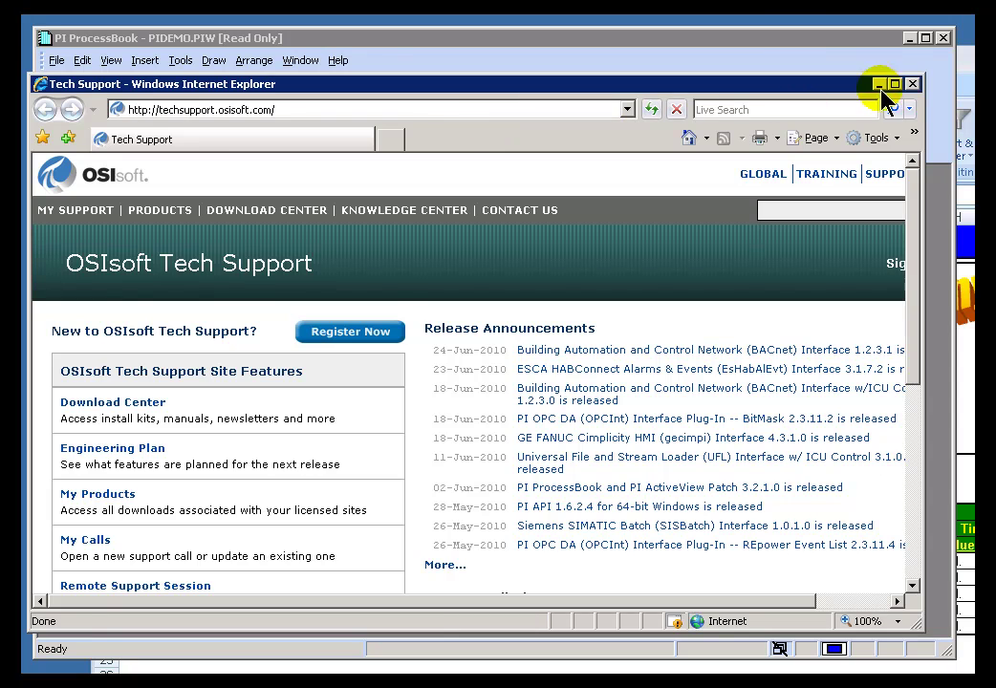
left_click(913, 84)
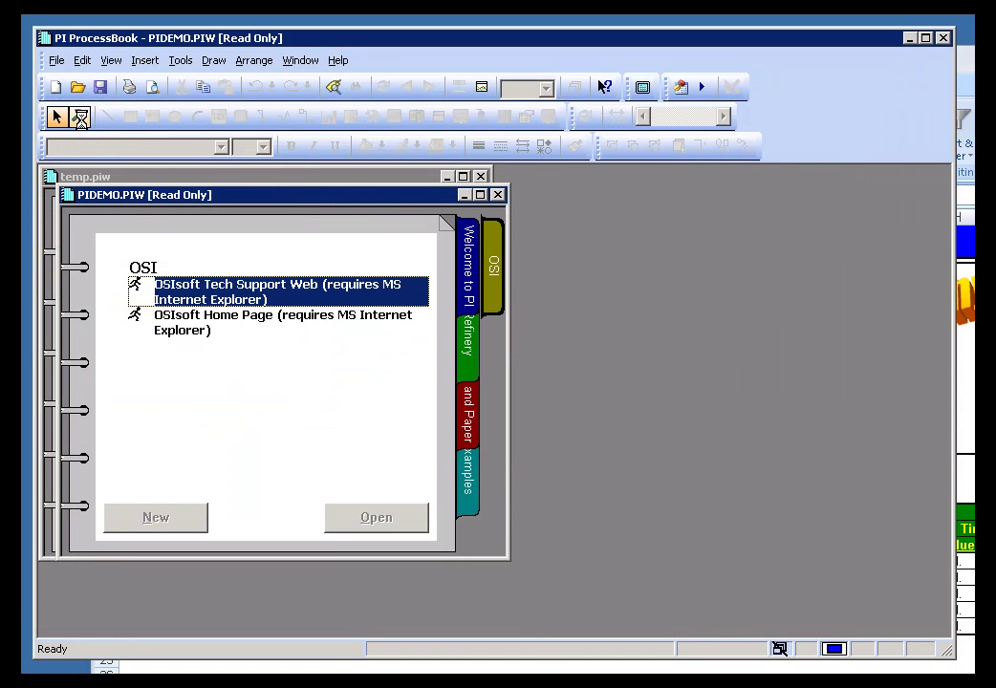
In Build mode, open the Tech Support entry's definition to examine its web-address action
left_click(82, 116)
double_click(216, 304)
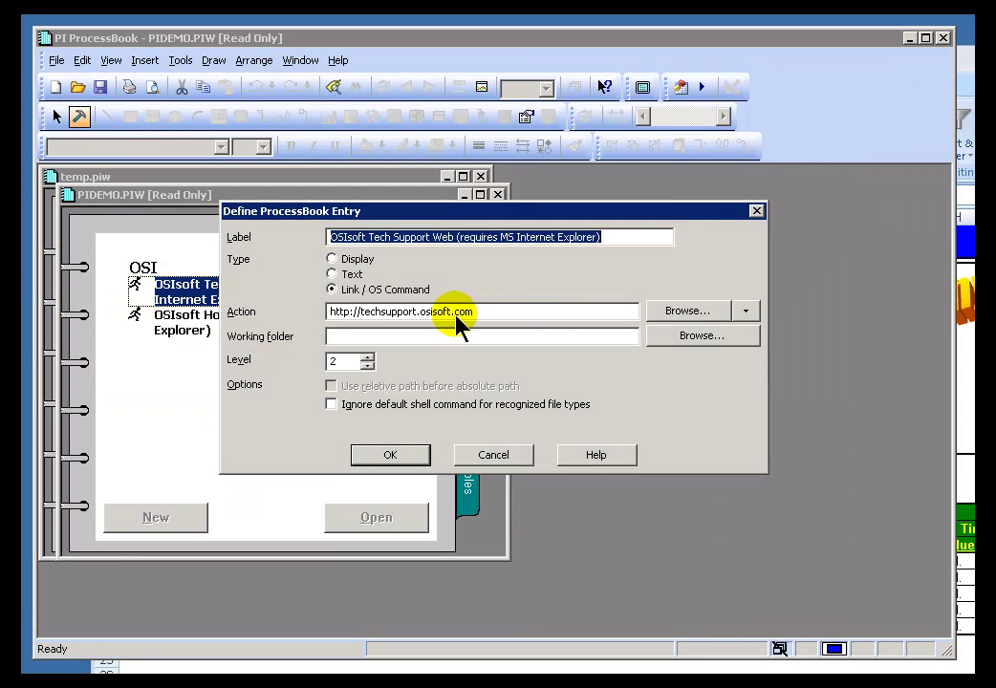
left_click(491, 314)
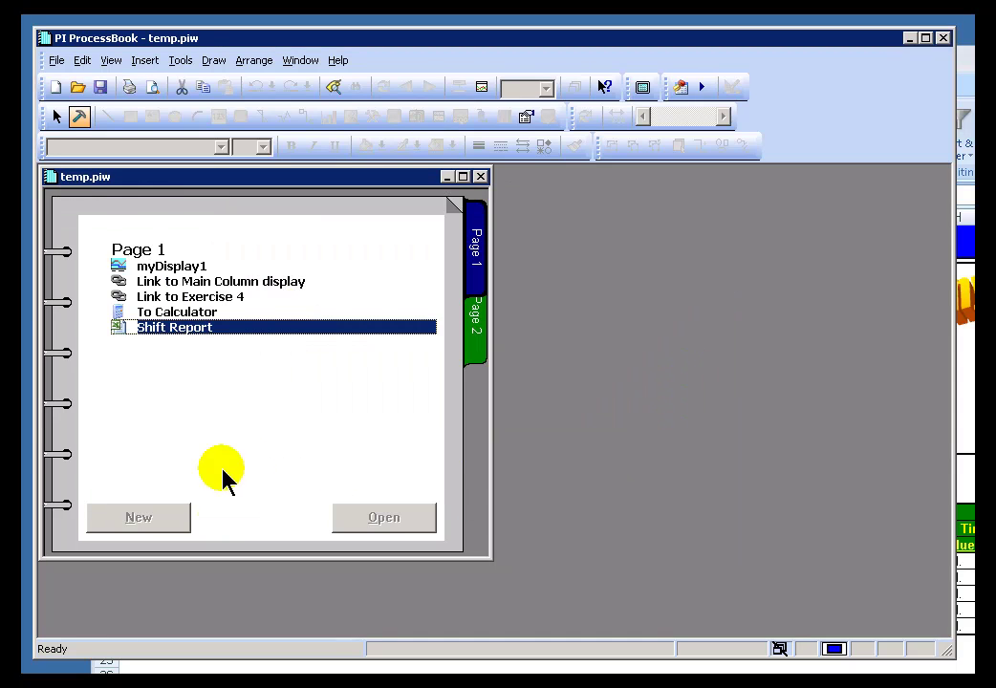
Create a new level-2 Link / OS Command ProcessBook entry and browse all files for its target
left_click(207, 514)
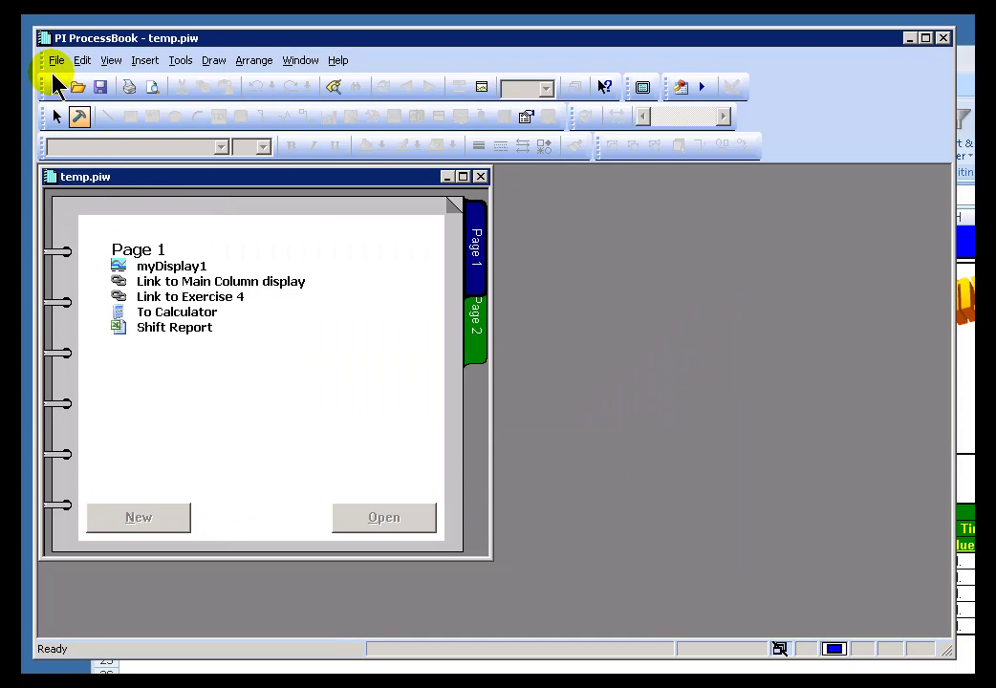
left_click(57, 60)
left_click(80, 80)
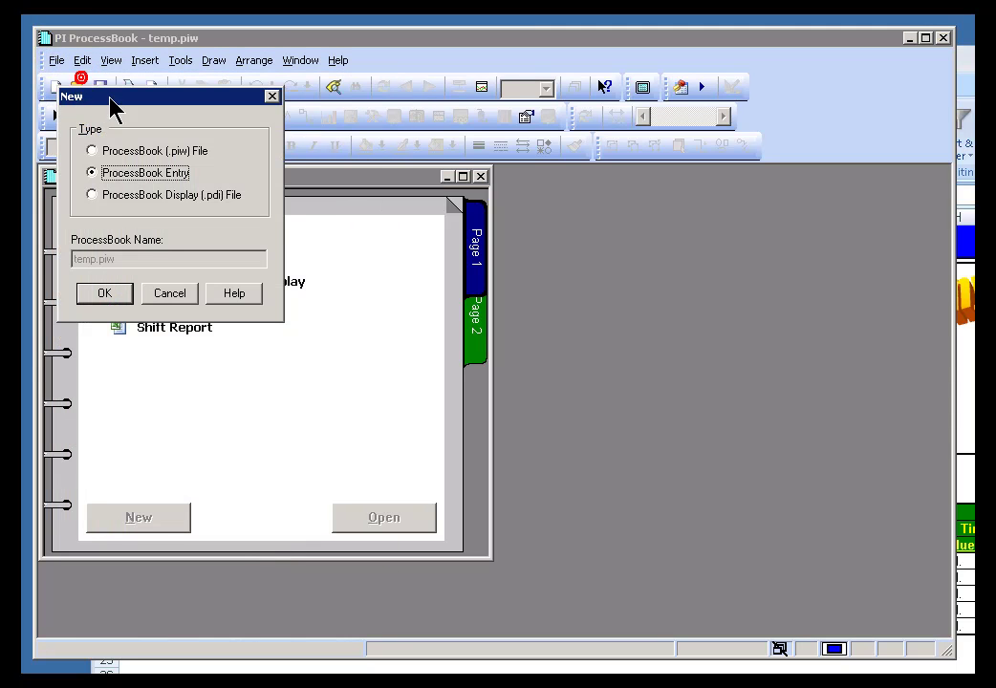
left_click(107, 293)
left_click(333, 290)
left_click(367, 357)
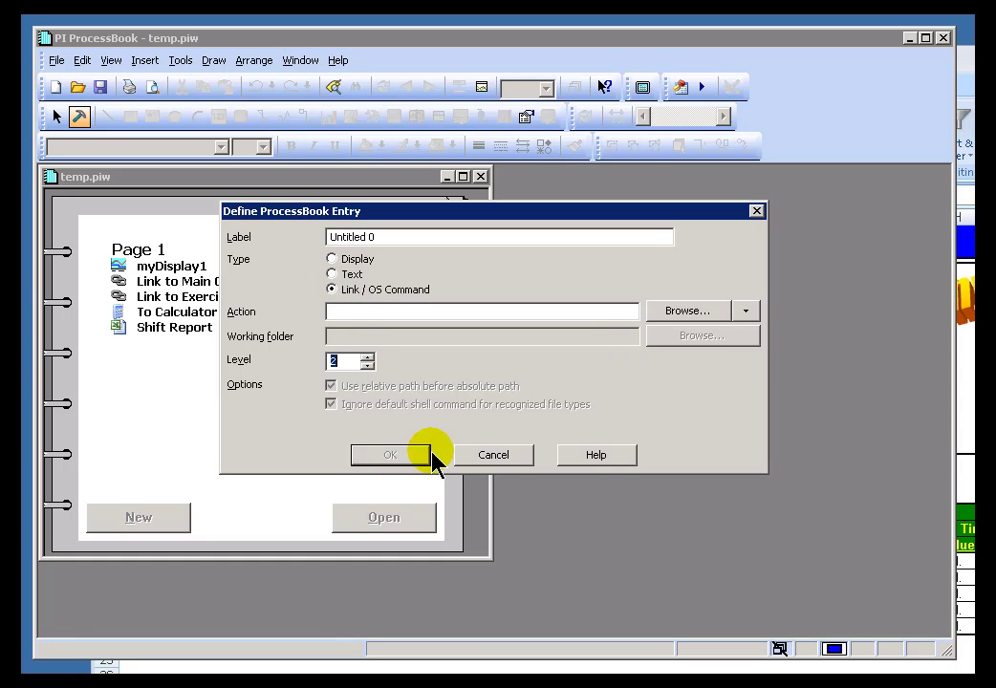
left_click(745, 311)
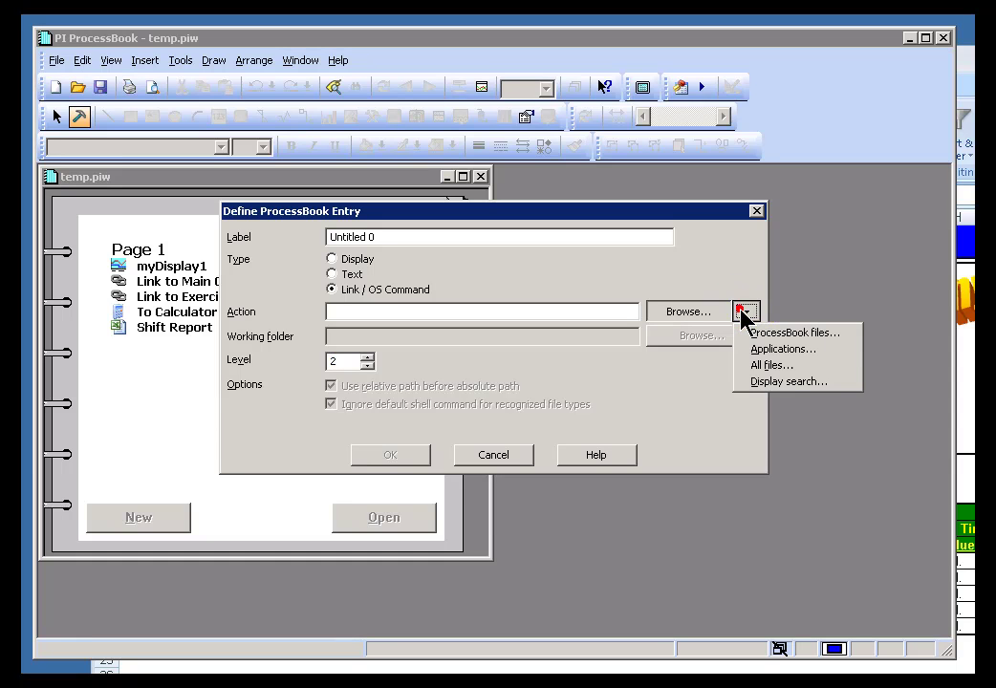
left_click(762, 368)
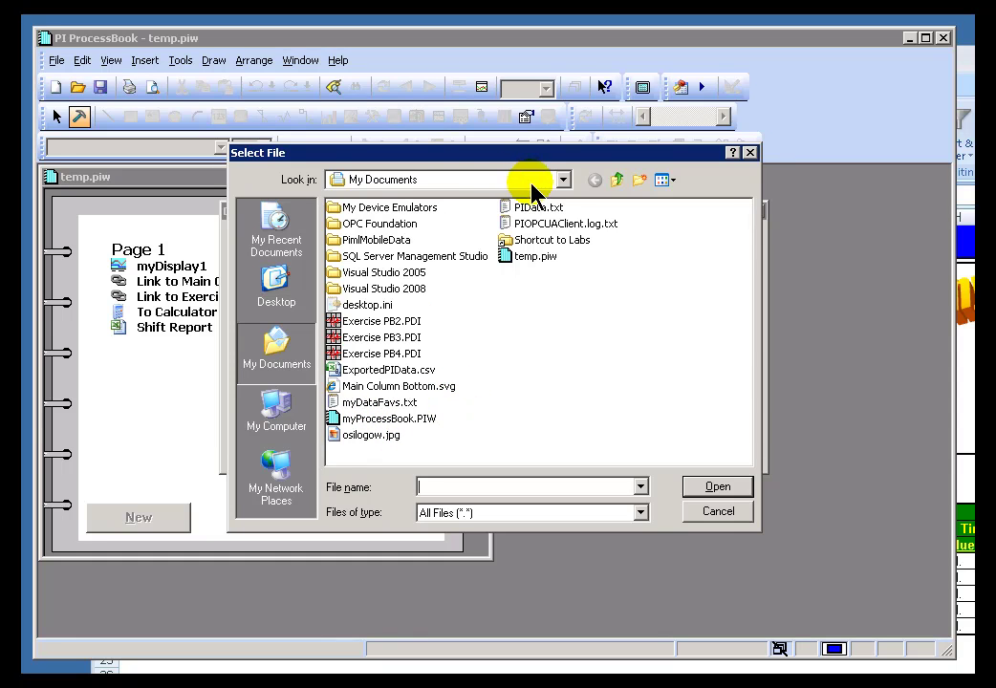
Select PI_PIPerfMon.doc from C:\Program Files\PIPC\Interfaces\PIPerfMon_Basic as the link target
left_click(272, 413)
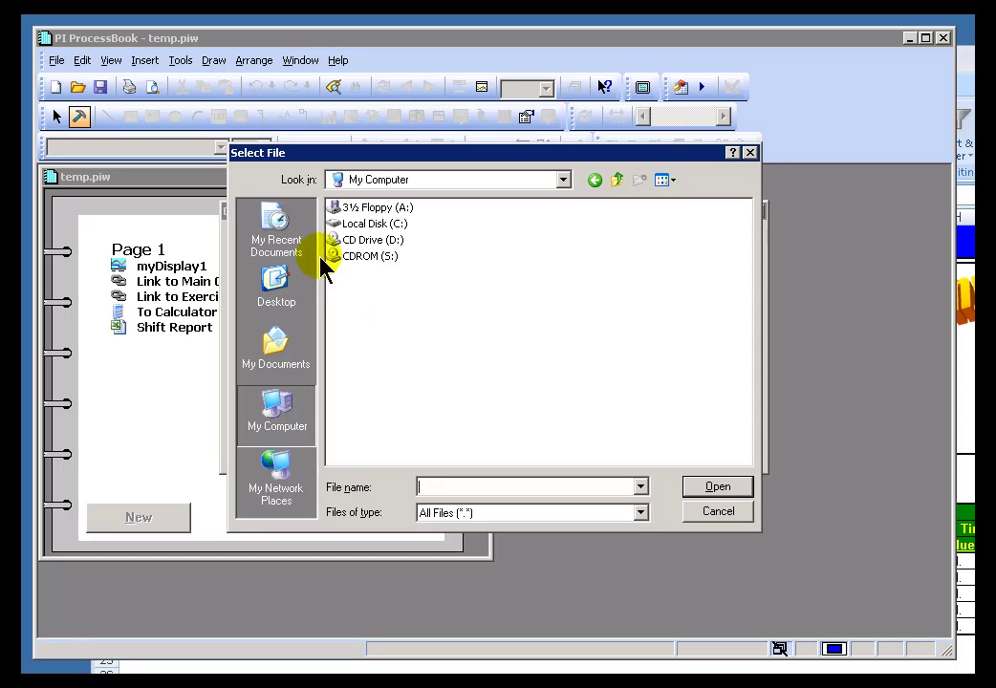
double_click(341, 225)
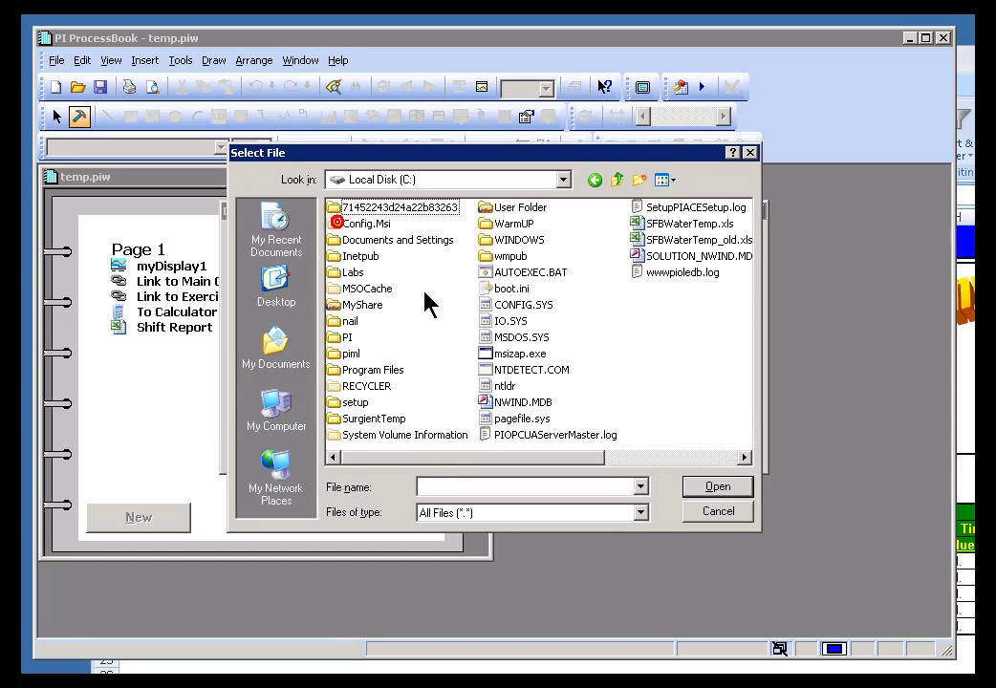
double_click(335, 337)
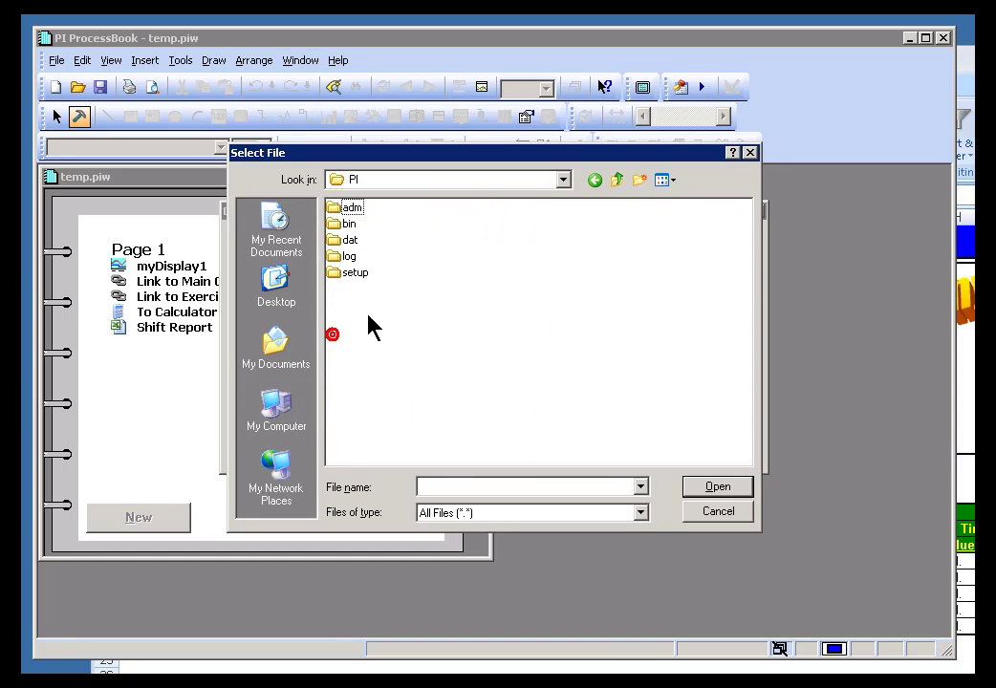
left_click(619, 181)
left_click(612, 457)
left_click(553, 308)
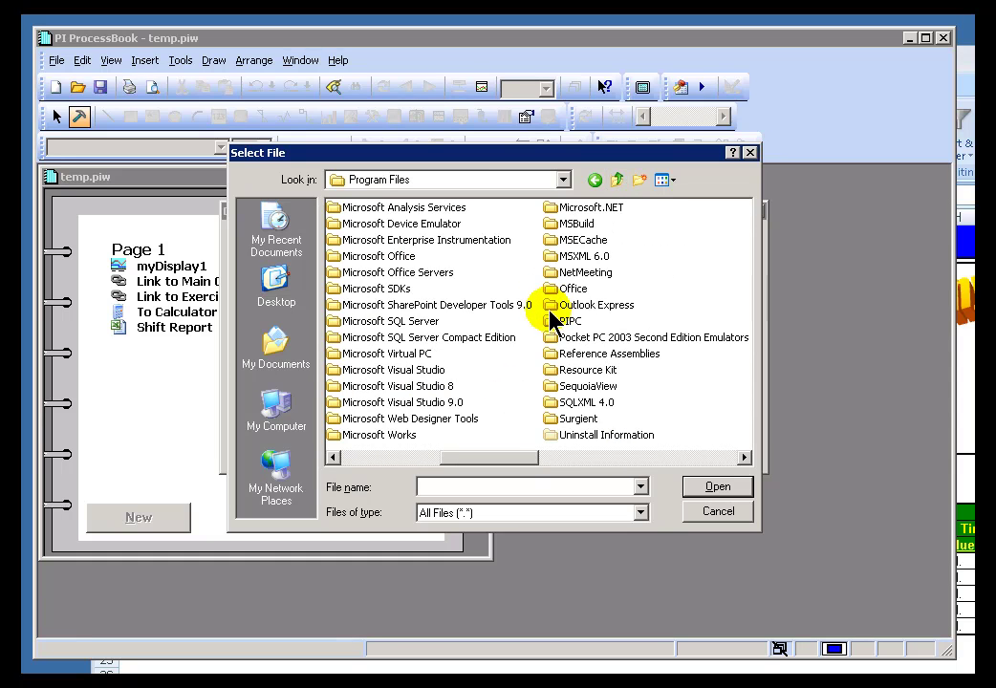
double_click(564, 321)
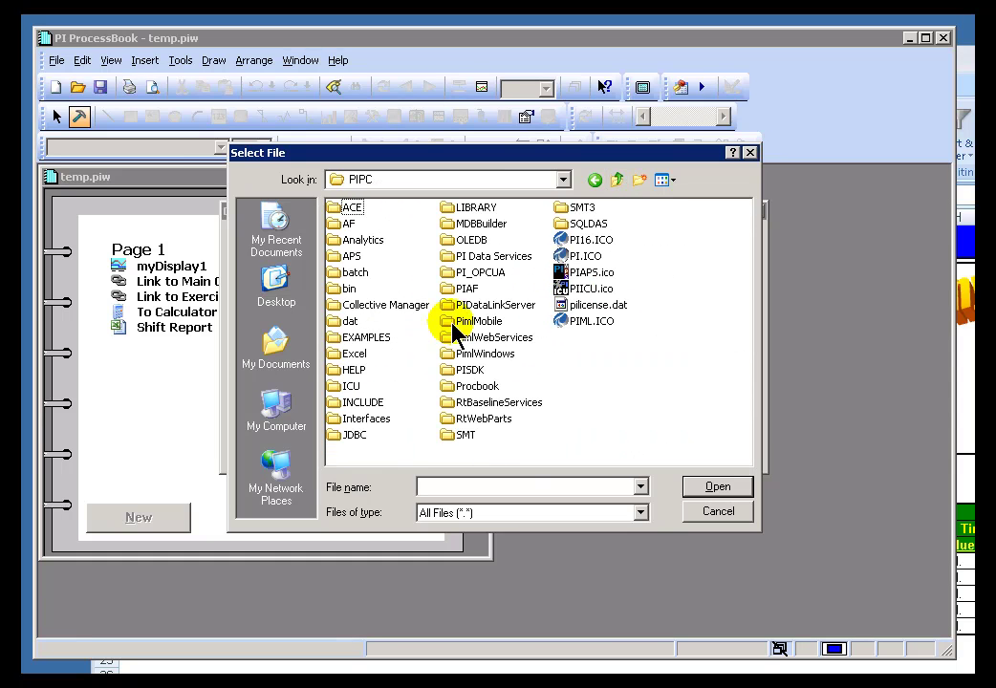
double_click(373, 419)
double_click(331, 259)
left_click(337, 207)
left_click(720, 488)
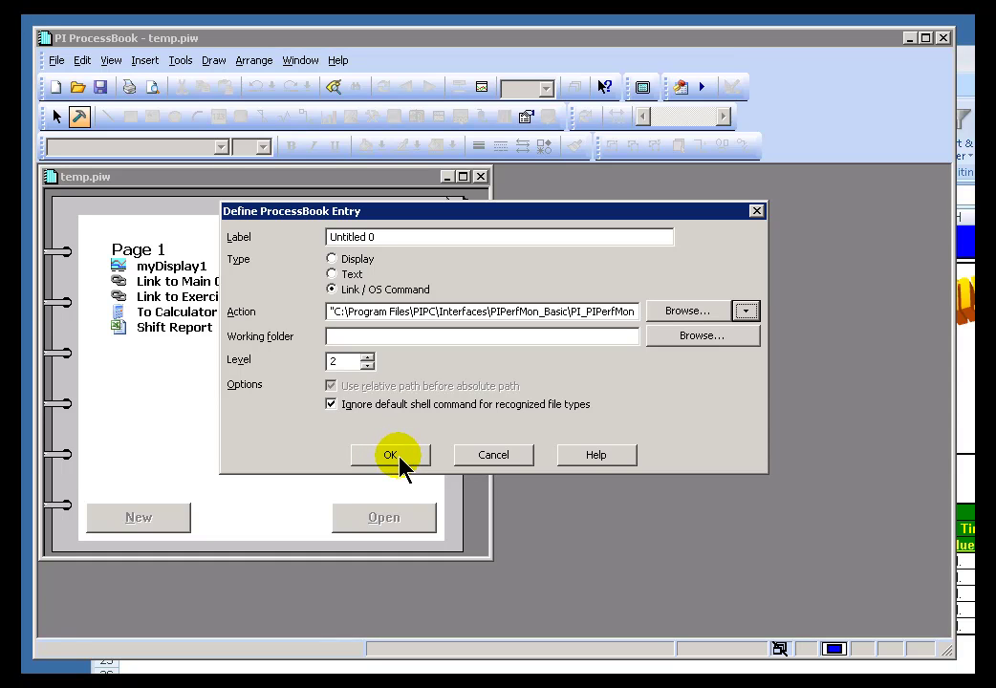
Add the Untitled 0 entry to Page 1 and test it, closing the read-only PI_PIPERFMON.DOC window
left_click(392, 455)
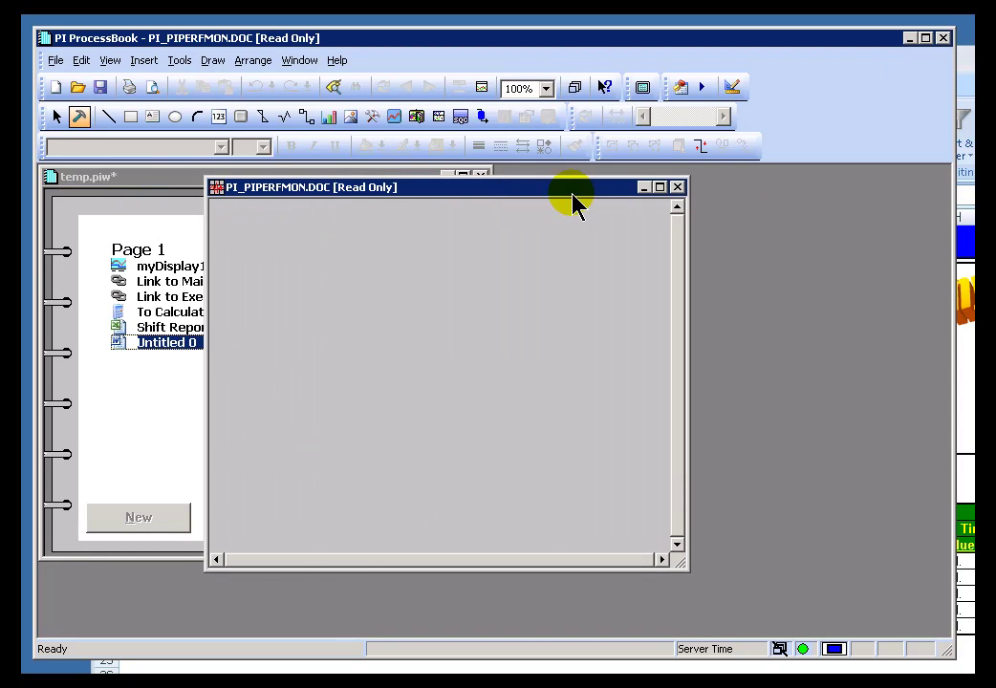
left_click(676, 186)
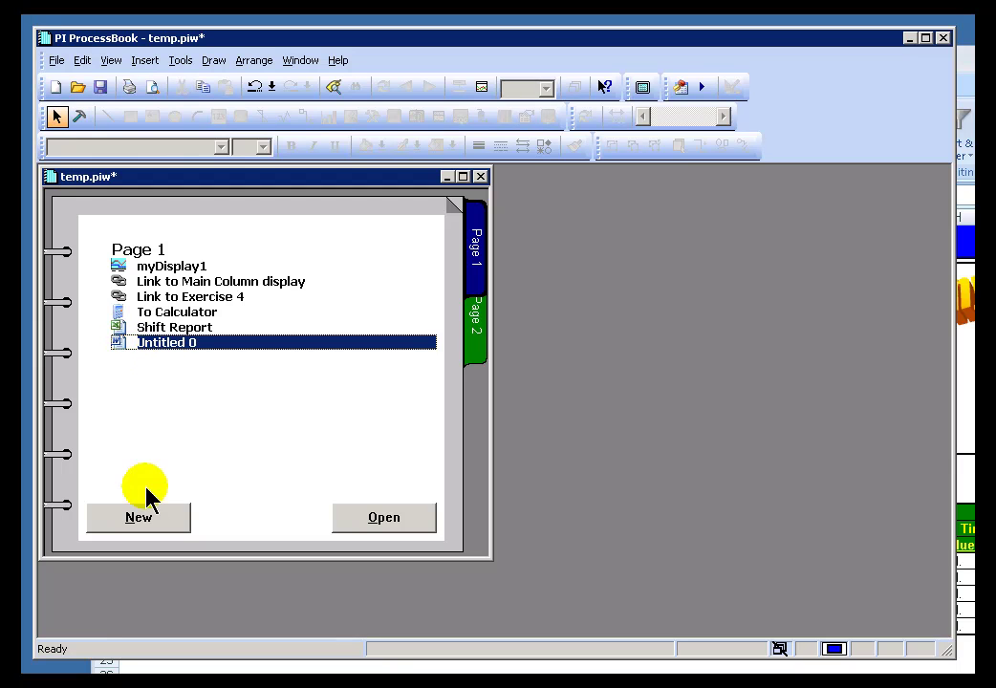
double_click(144, 344)
left_click_drag(299, 187, 493, 237)
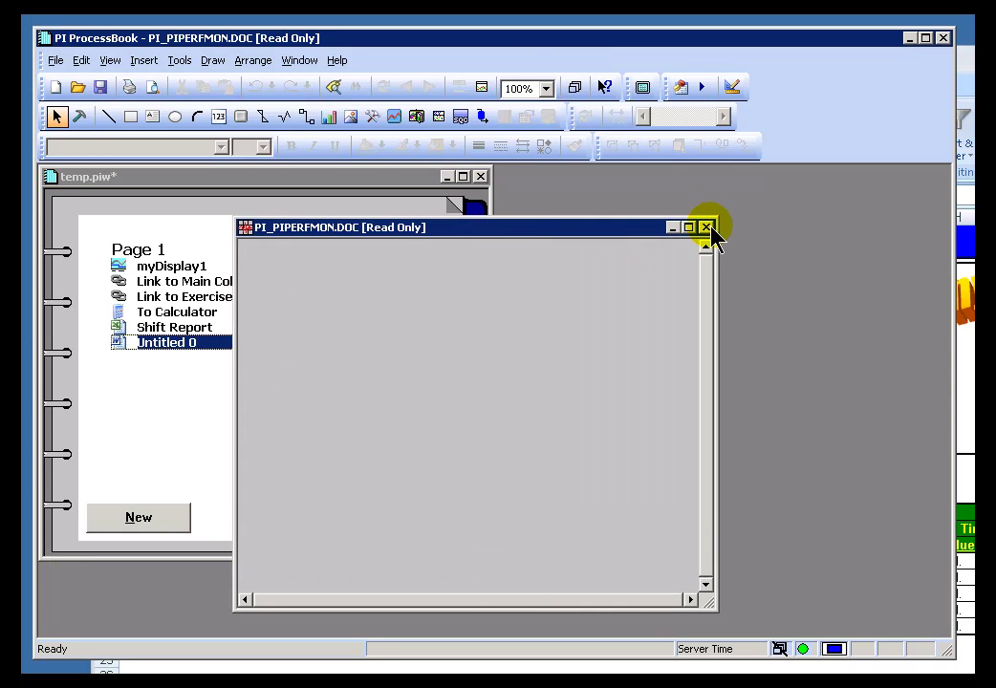
left_click(707, 227)
Launch Untitled 0 again and close its read-only document window once more
double_click(122, 346)
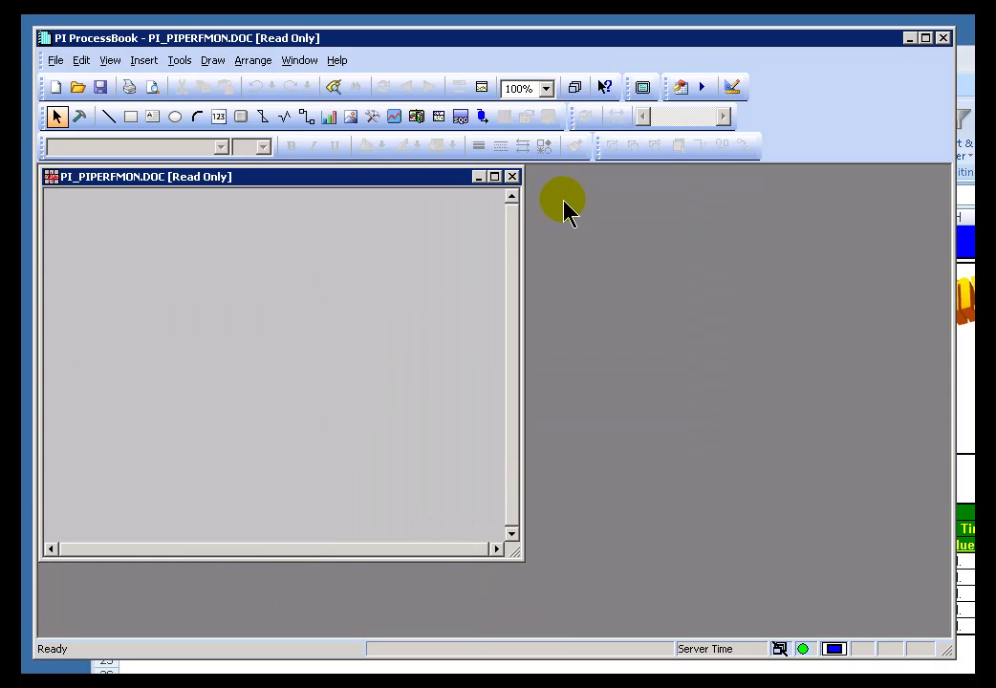
left_click_drag(423, 196, 585, 207)
left_click(674, 189)
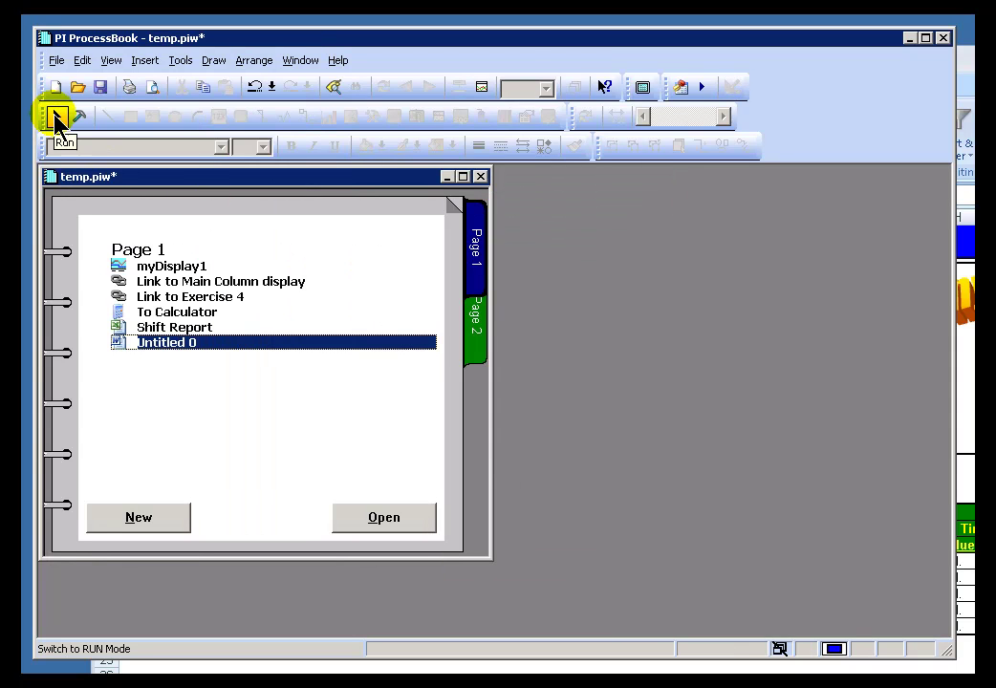
Turn off 'Ignore default shell command for recognized file types' on the Untitled 0 entry
left_click(78, 121)
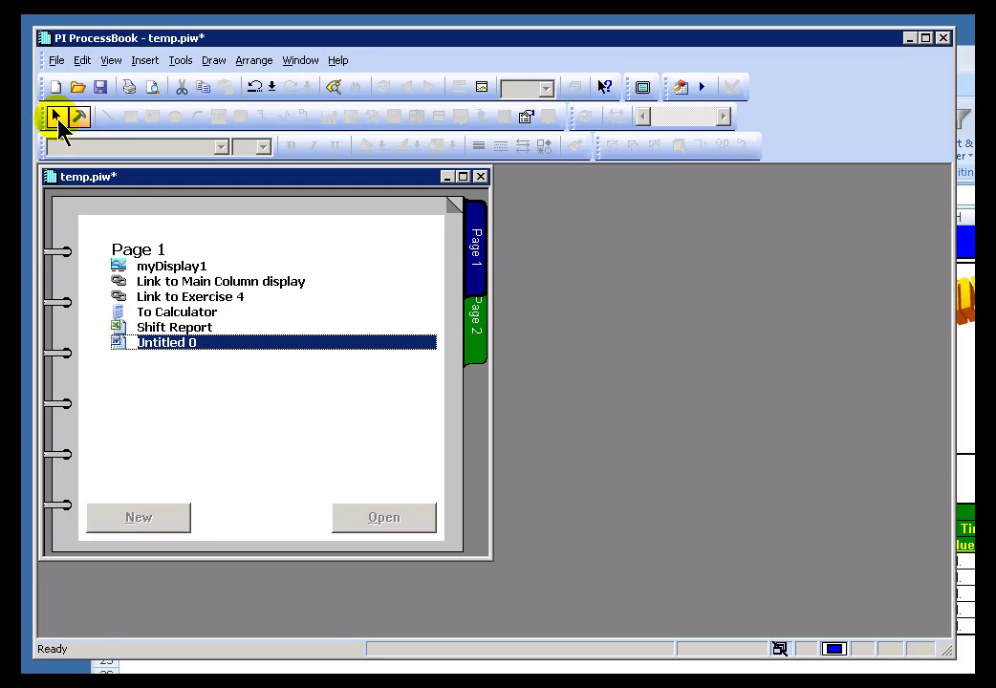
double_click(119, 347)
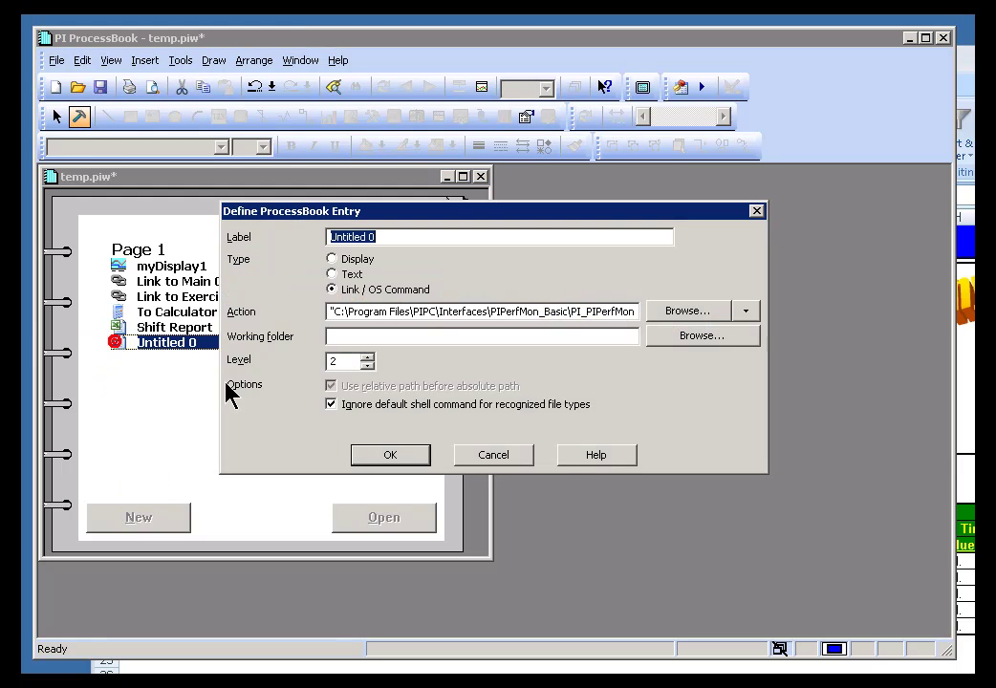
left_click(332, 406)
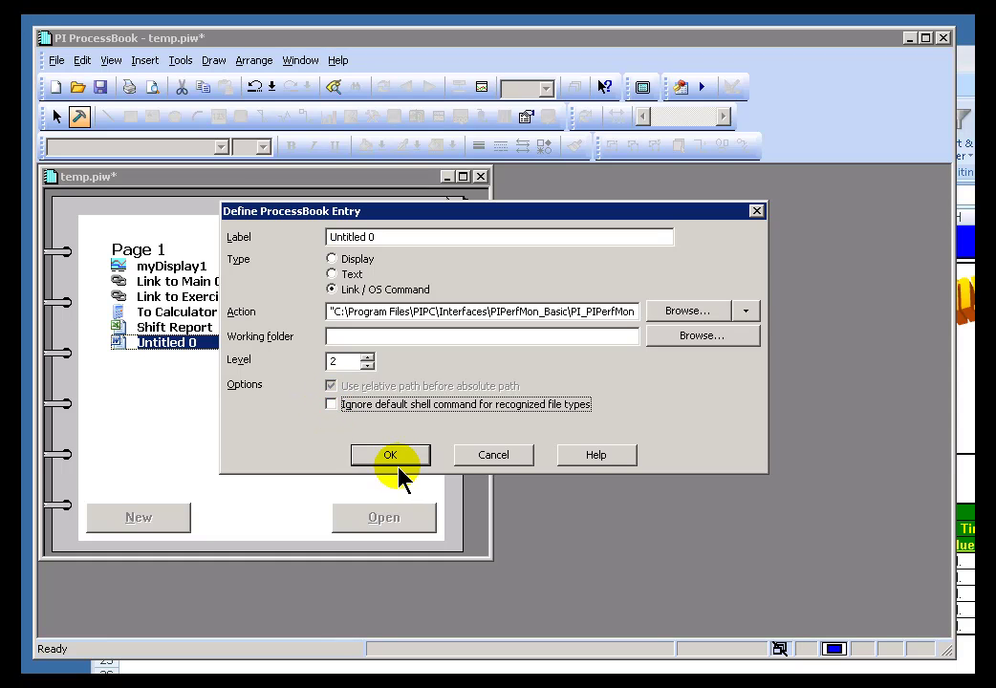
left_click(387, 456)
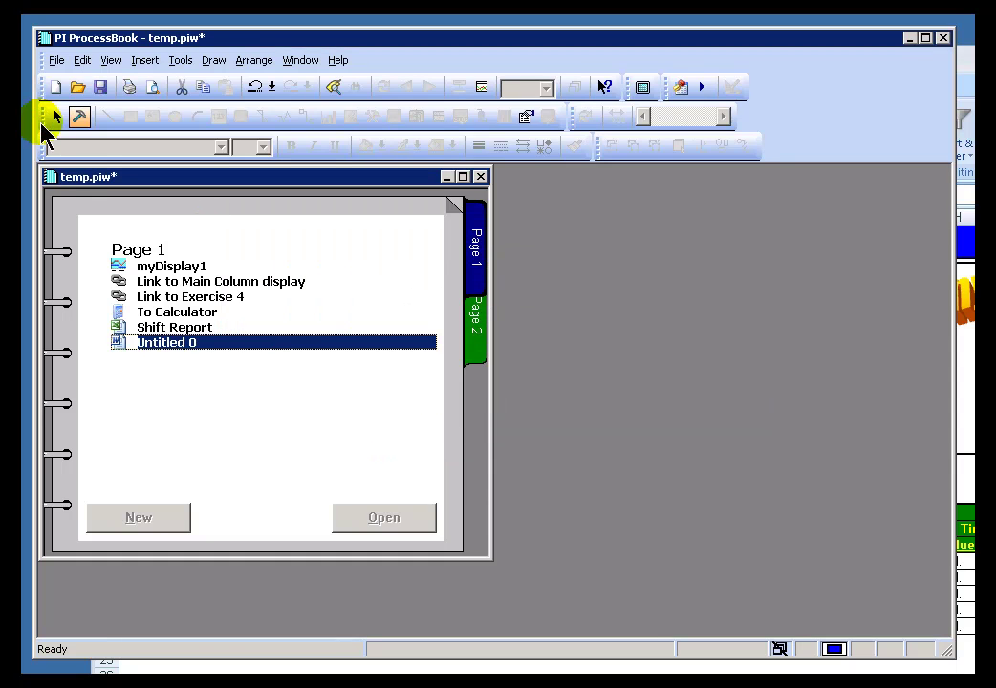
In Run mode, launch Untitled 0 to open PI_PIPerfMon.doc in Microsoft Word, then close Word
left_click(54, 116)
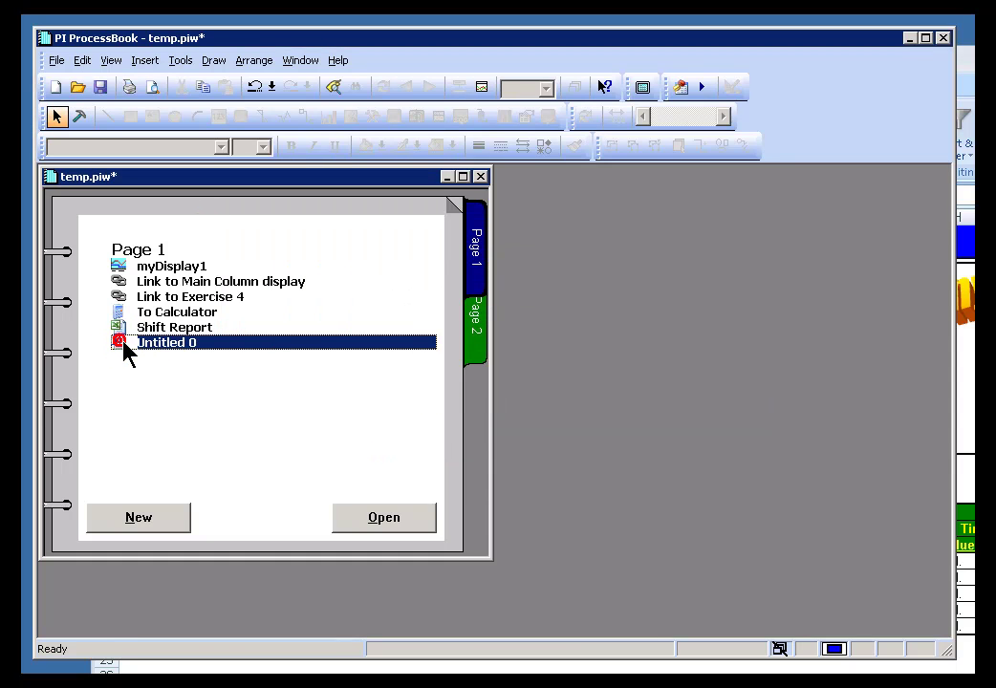
double_click(429, 342)
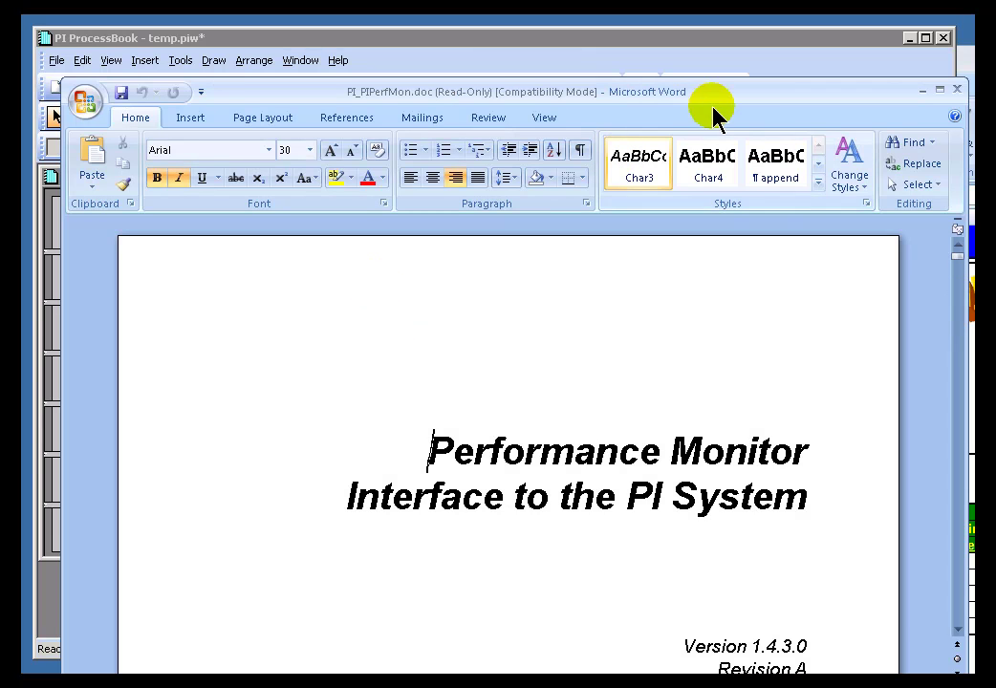
left_click(957, 90)
left_click(71, 114)
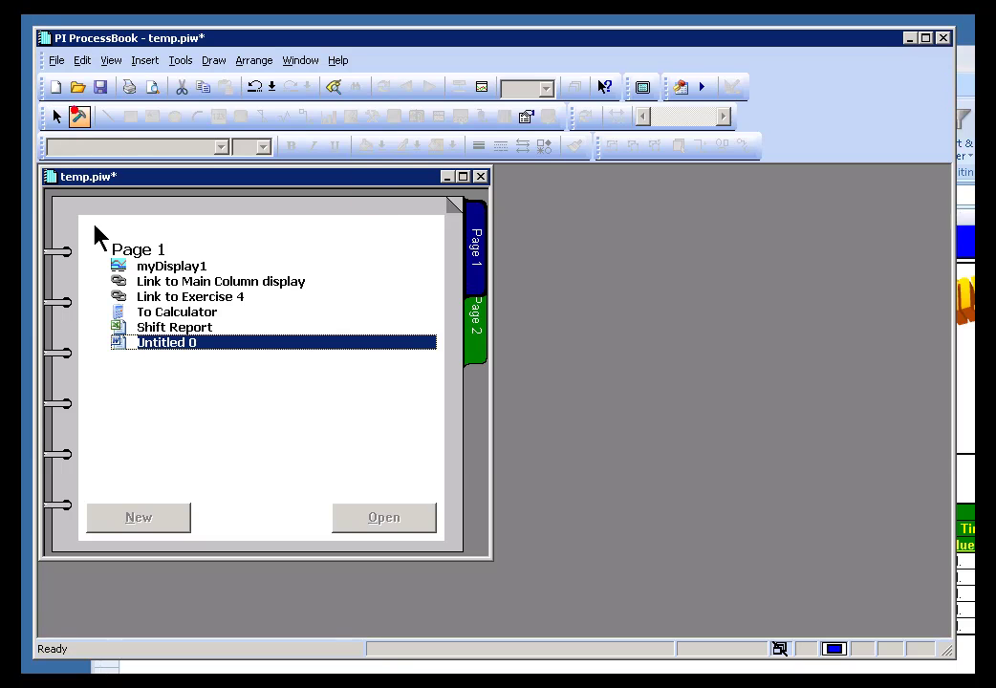
double_click(122, 344)
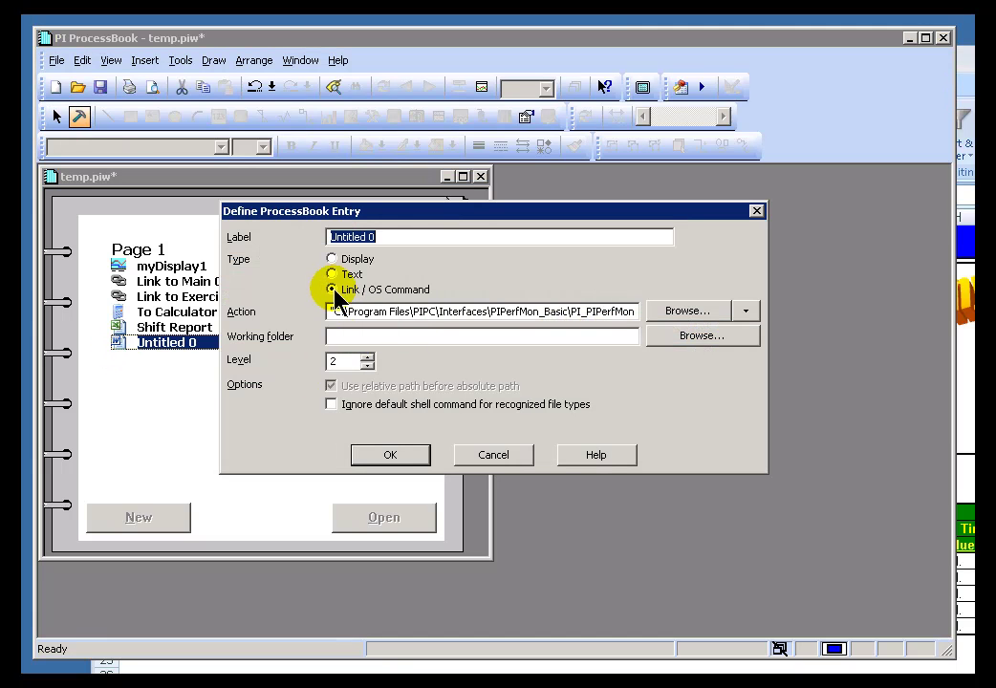
left_click(332, 405)
left_click(390, 455)
left_click(57, 115)
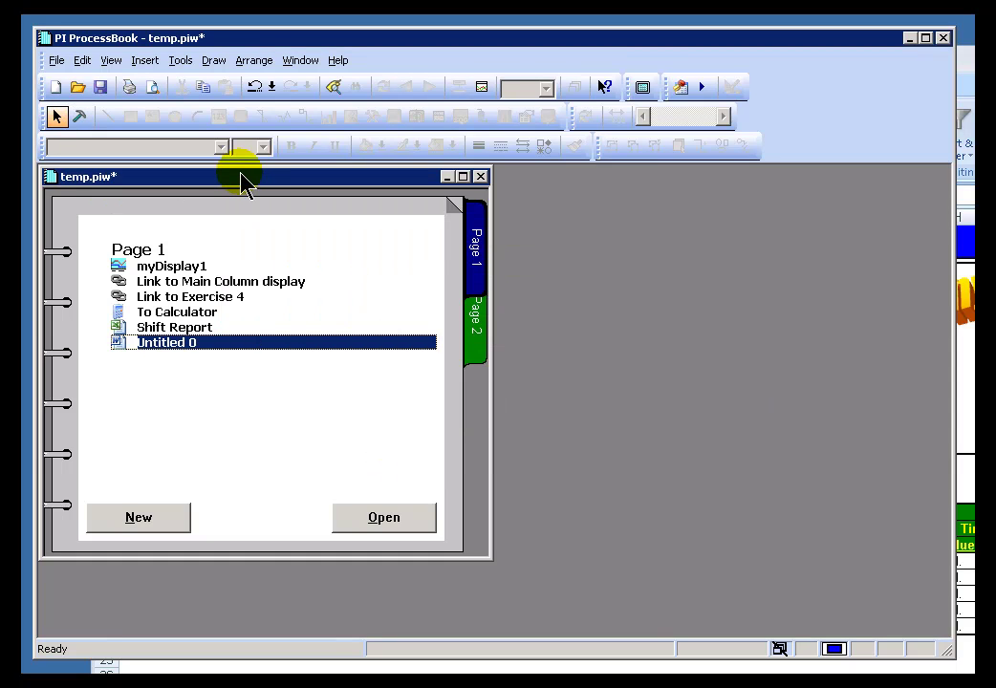
double_click(114, 345)
left_click_drag(247, 189, 373, 228)
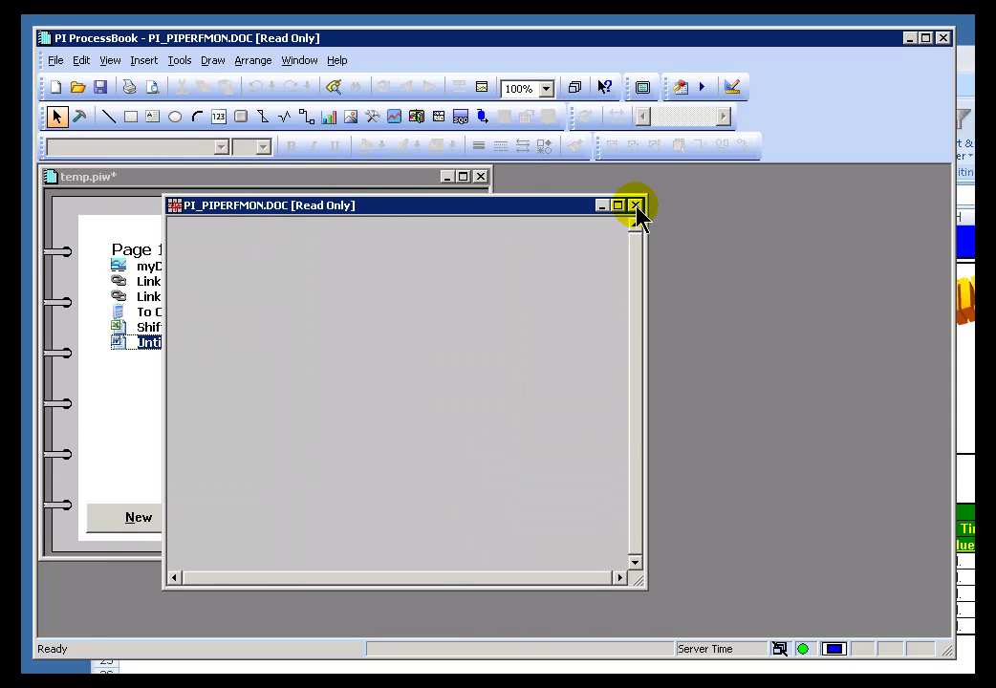
left_click(636, 206)
left_click(79, 115)
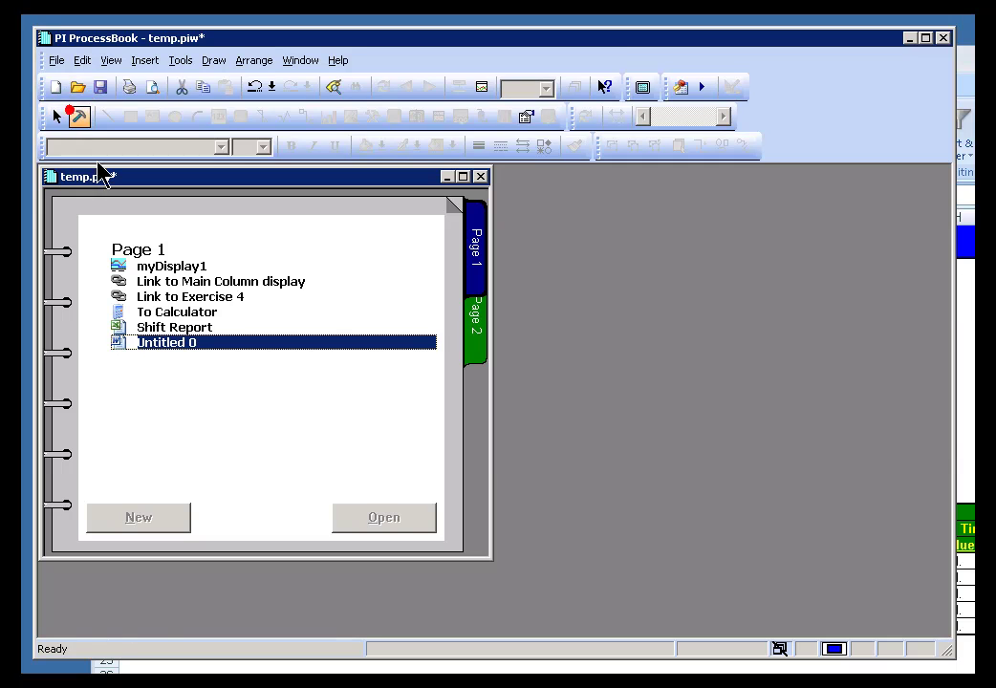
double_click(115, 344)
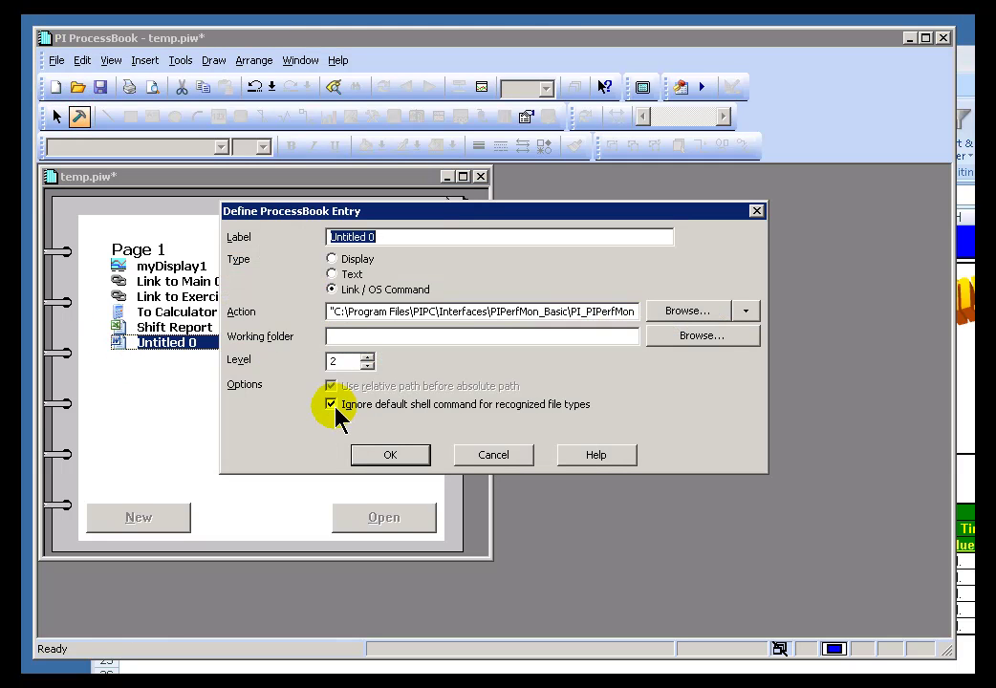
left_click(331, 406)
left_click(387, 456)
left_click(139, 519)
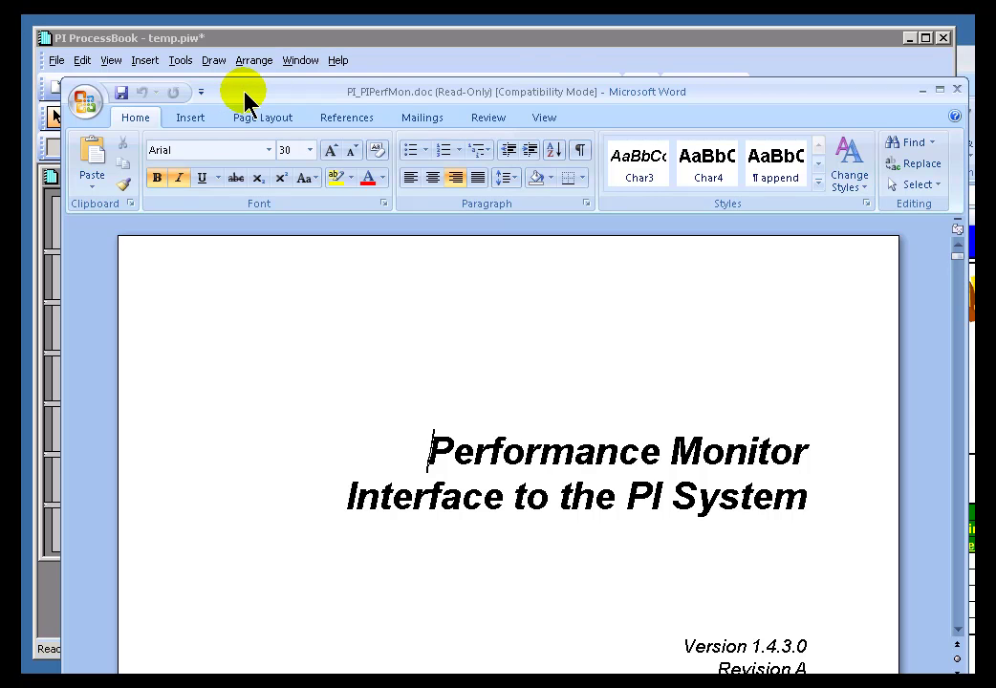
key("alt+F4")
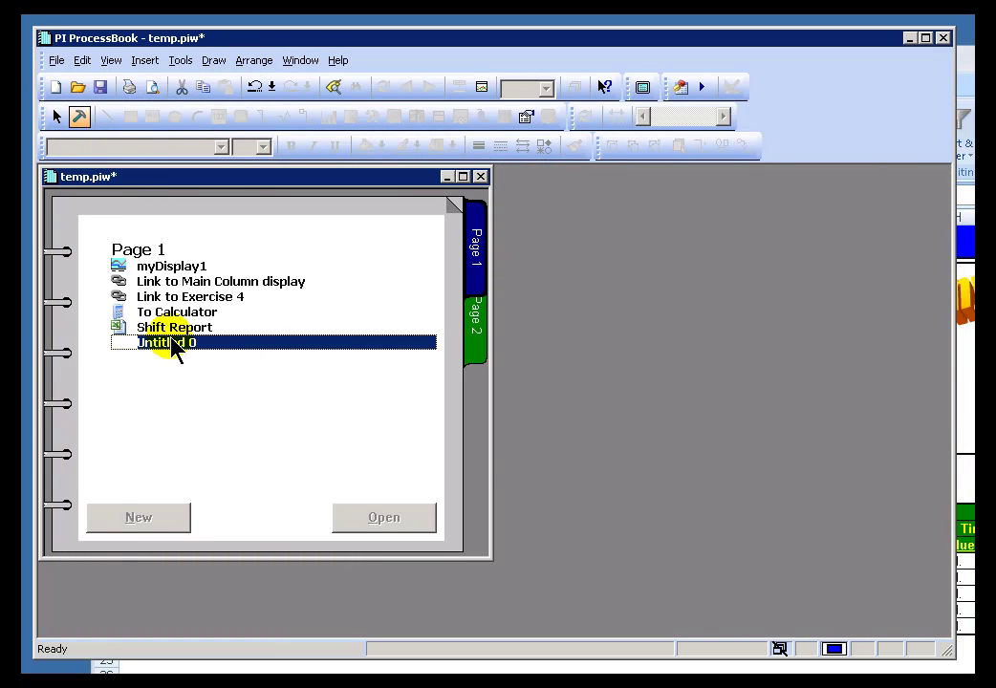
Inspect the end of the Untitled 0 entry's action path in its definition
double_click(172, 346)
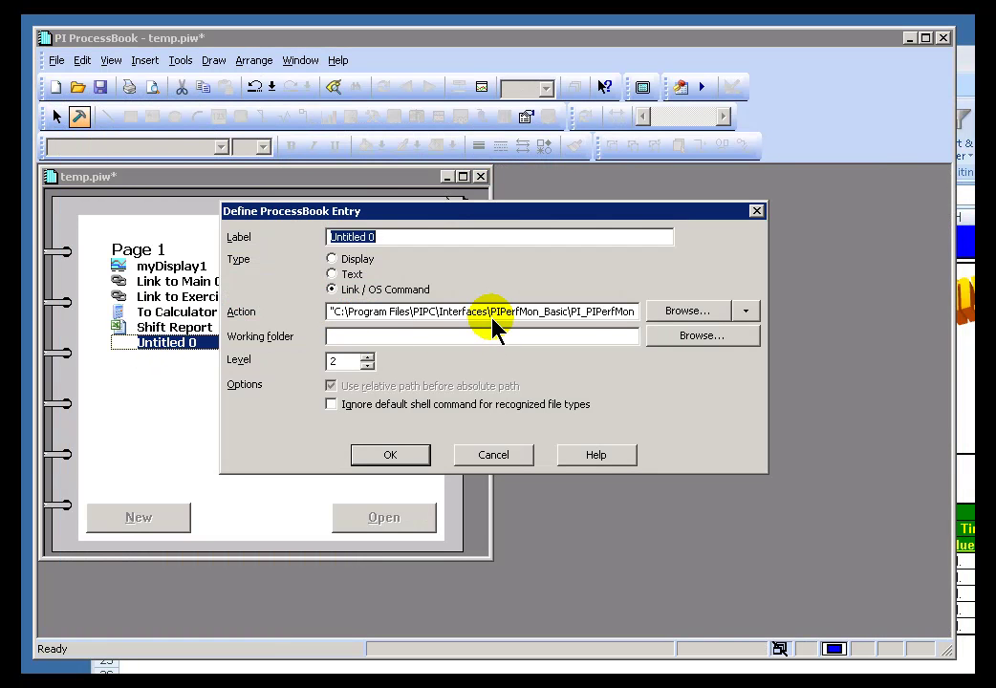
left_click(586, 311)
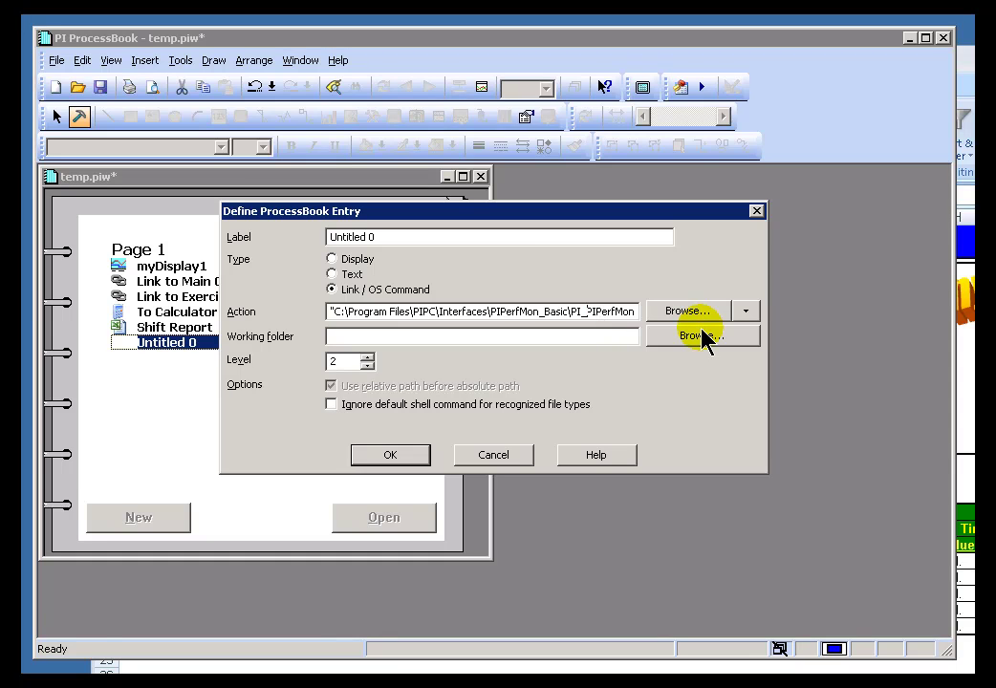
key("End")
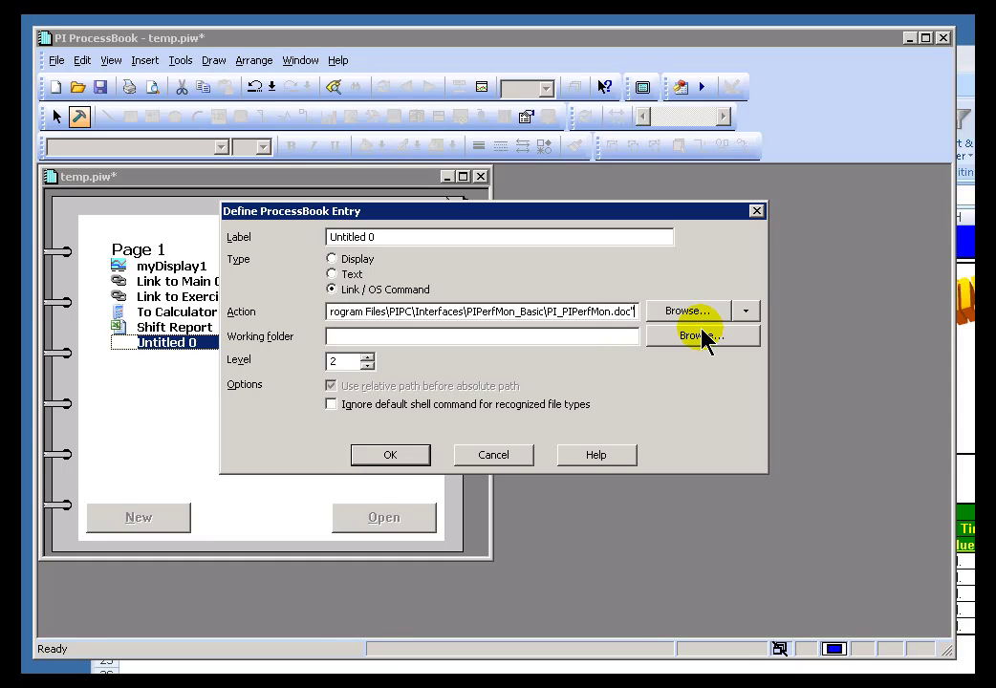
left_click(391, 455)
Turn on Ignore default shell command, run Untitled 0, and close the read-only document window
double_click(159, 341)
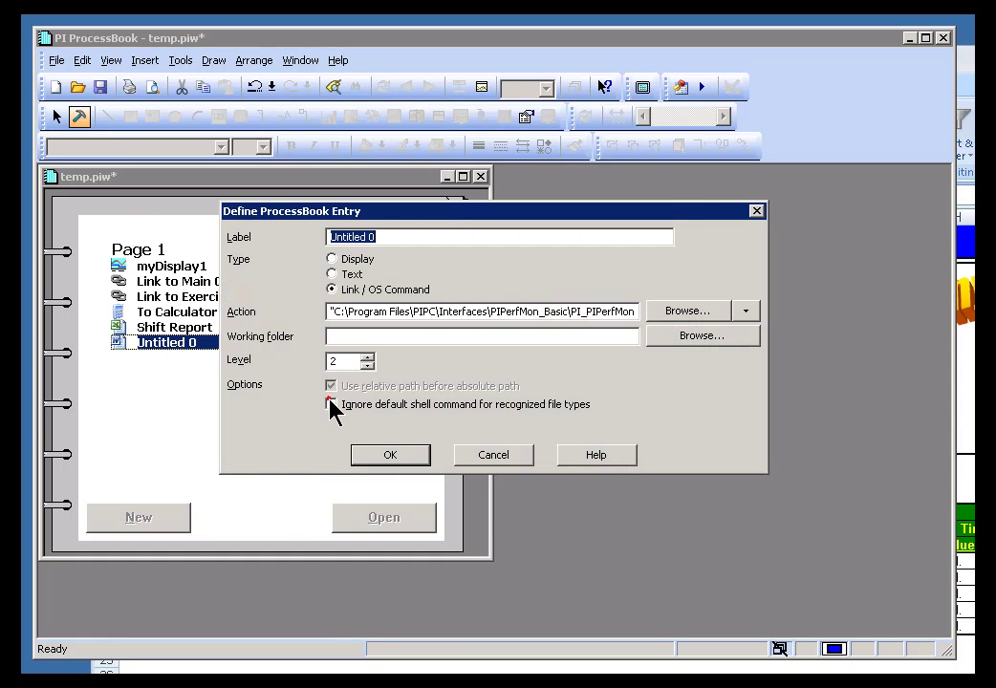
left_click(331, 405)
left_click(390, 455)
left_click(52, 116)
double_click(153, 342)
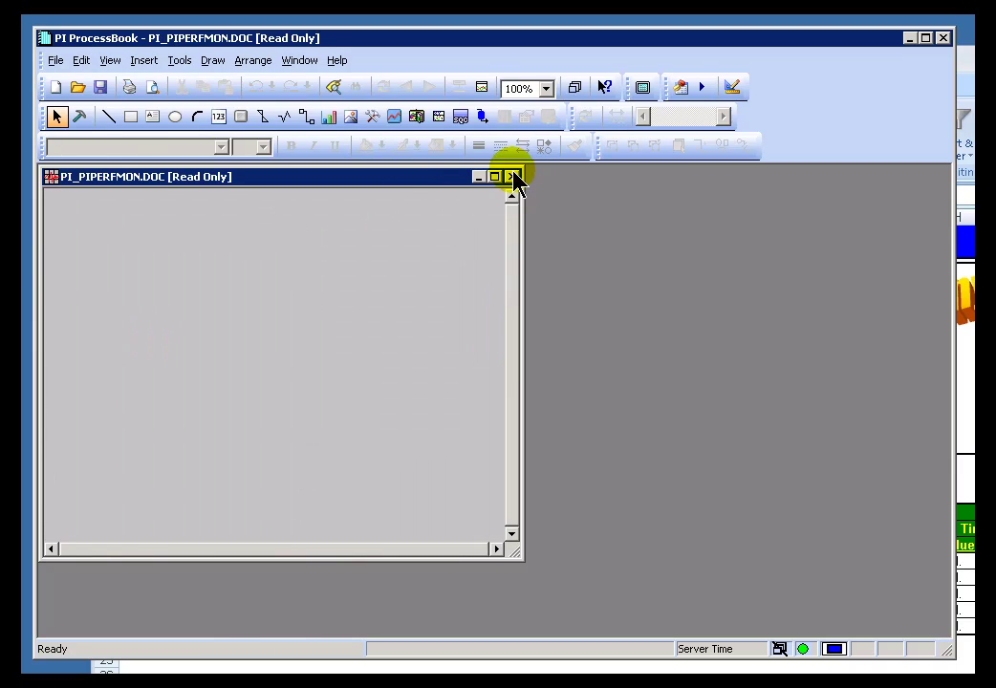
left_click(513, 178)
Turn Ignore default shell command off again and launch Untitled 0 so Word opens the document
left_click(80, 116)
double_click(141, 341)
left_click(330, 405)
left_click(394, 459)
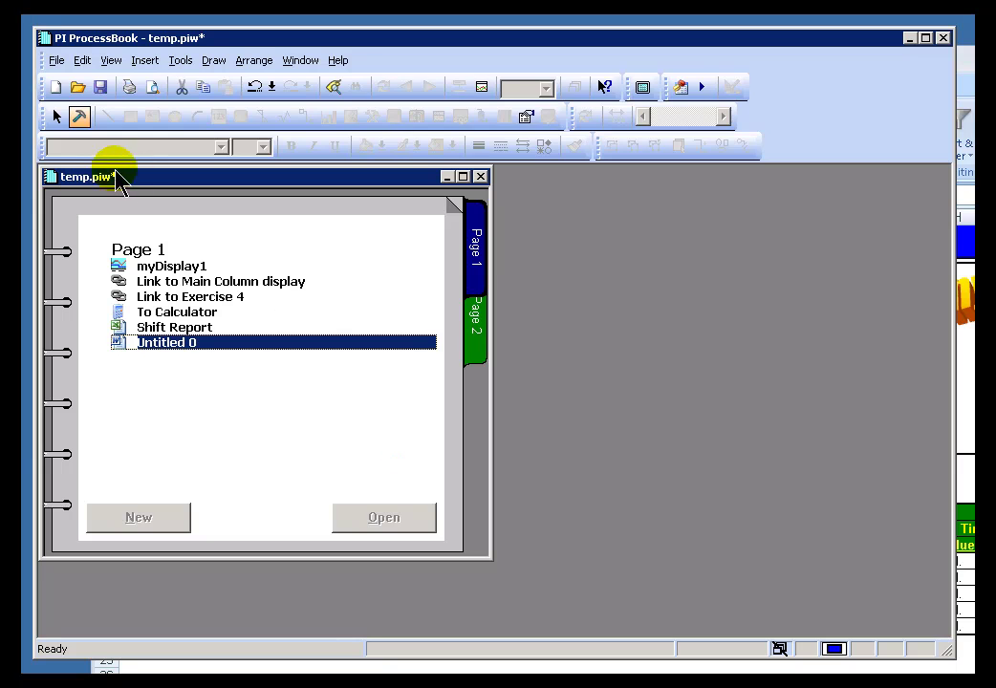
left_click(57, 115)
left_click(148, 521)
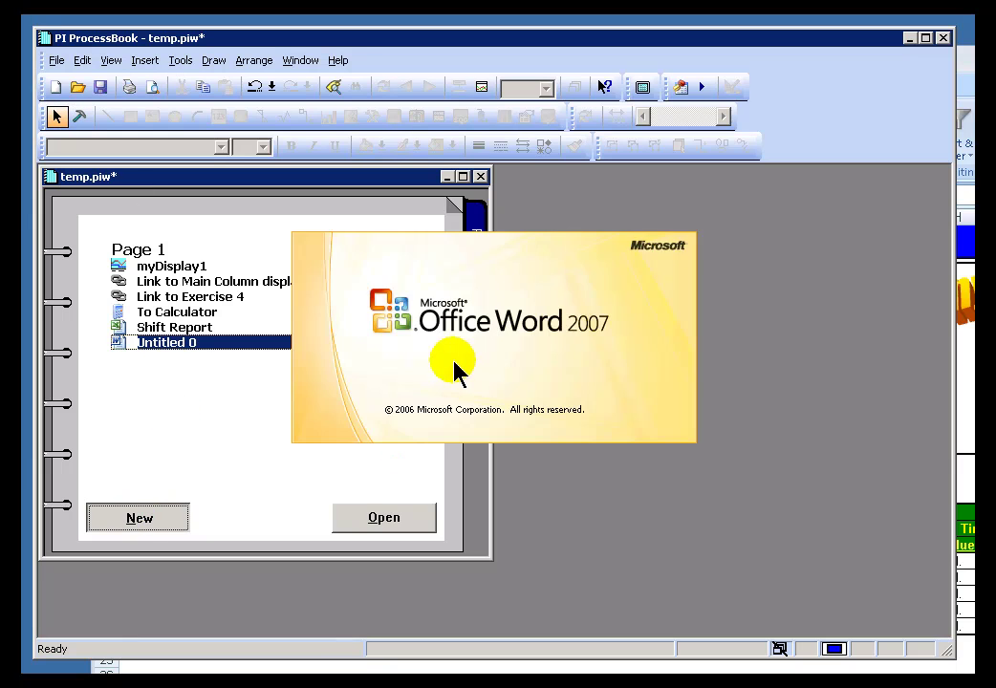